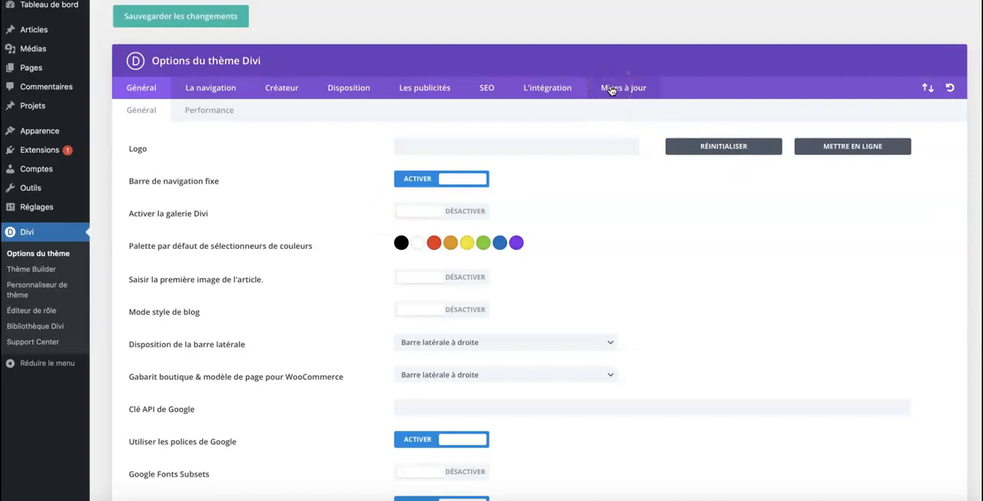
# Check the username, API key and version rollback fields in the theme's update options, and return to the general options.
pyautogui.click(611, 90)
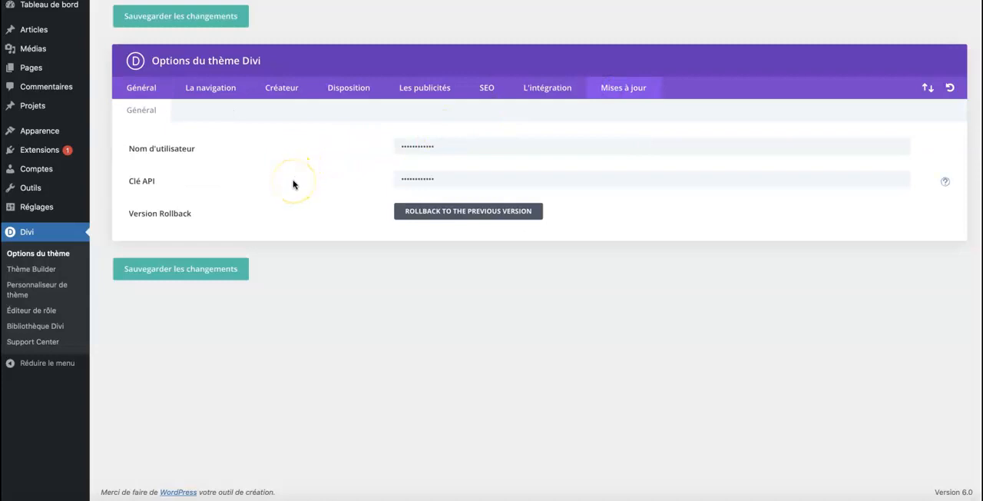
pyautogui.click(151, 89)
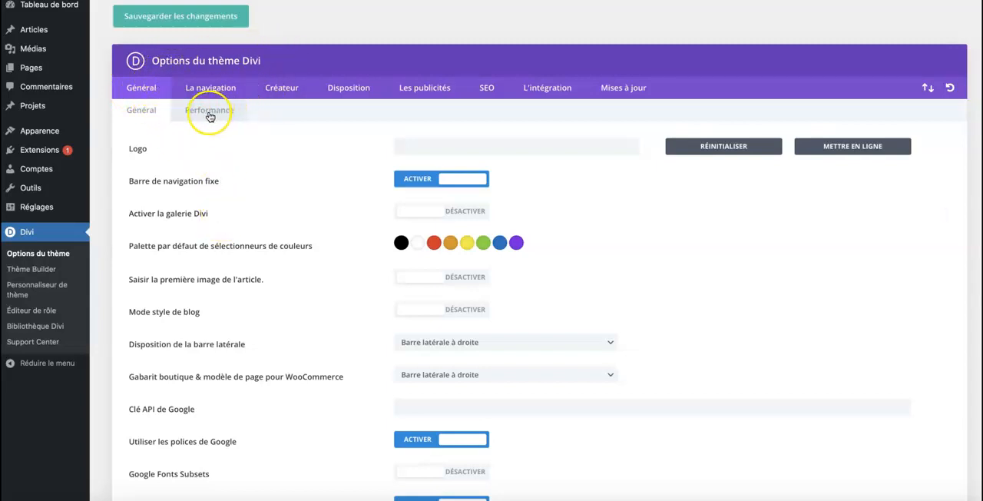
pyautogui.click(146, 91)
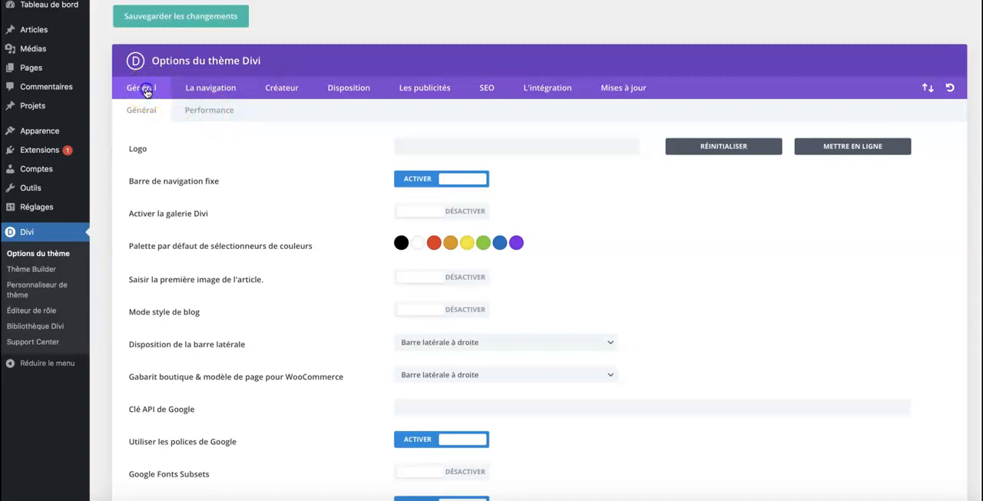
# Set divi.png, the purple D image from the media library, as the site logo and save the theme options.
pyautogui.click(828, 147)
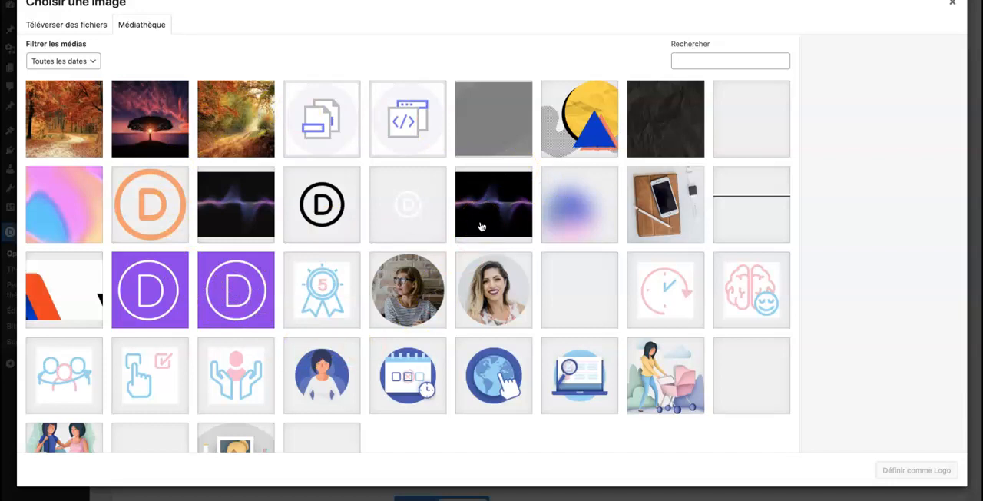
pyautogui.click(96, 24)
pyautogui.click(142, 24)
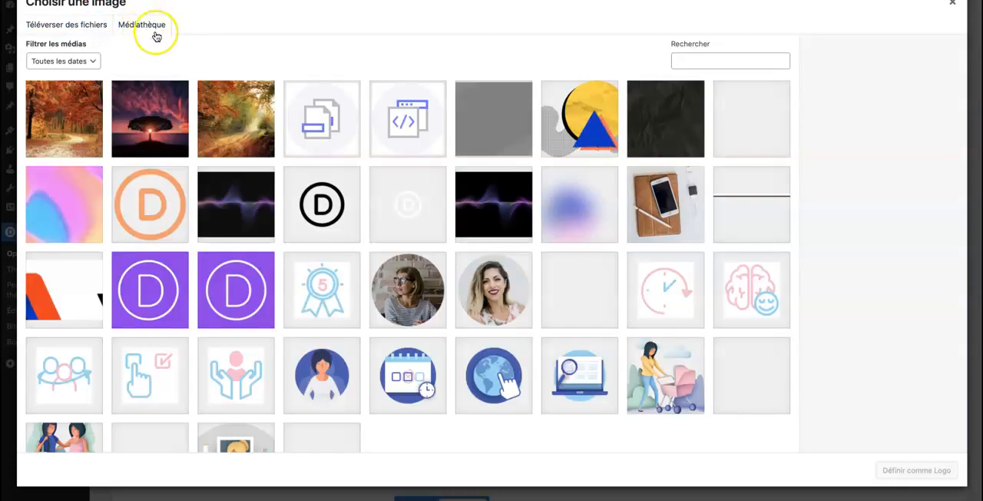
pyautogui.click(228, 280)
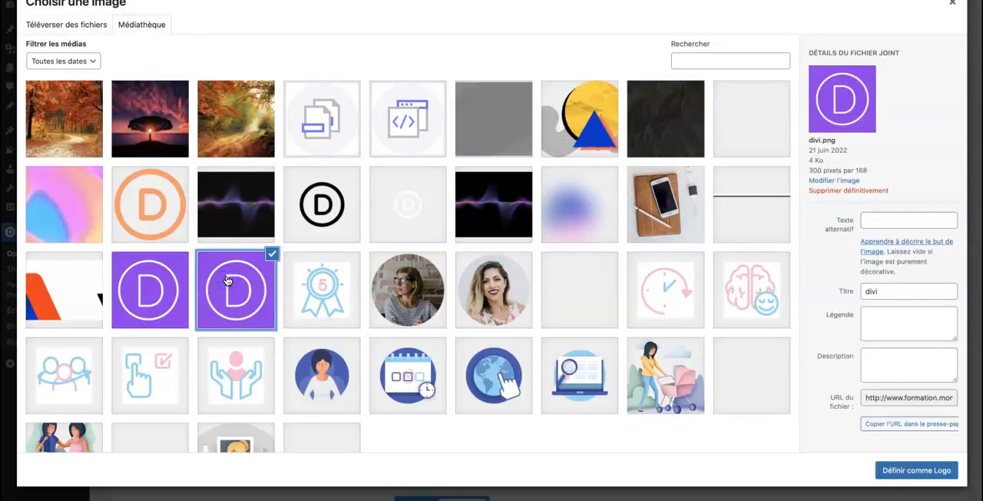
pyautogui.click(921, 476)
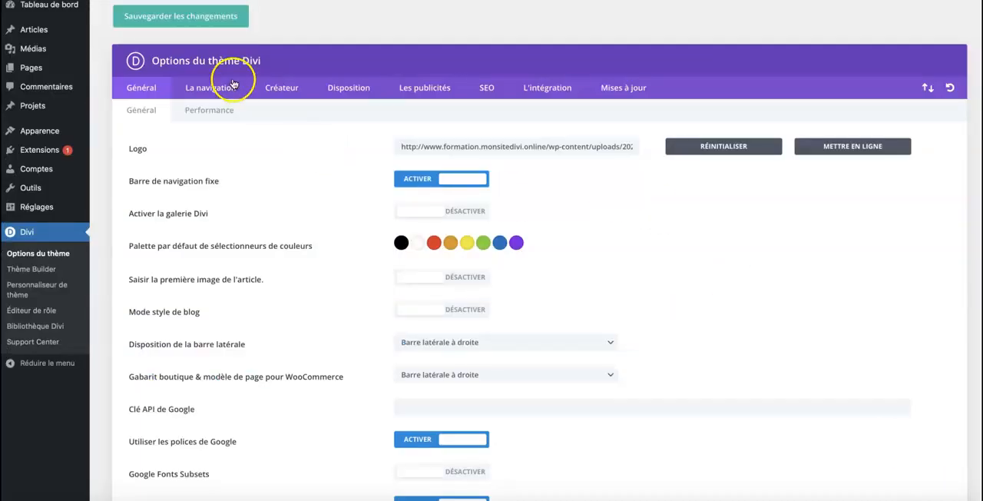
pyautogui.click(190, 22)
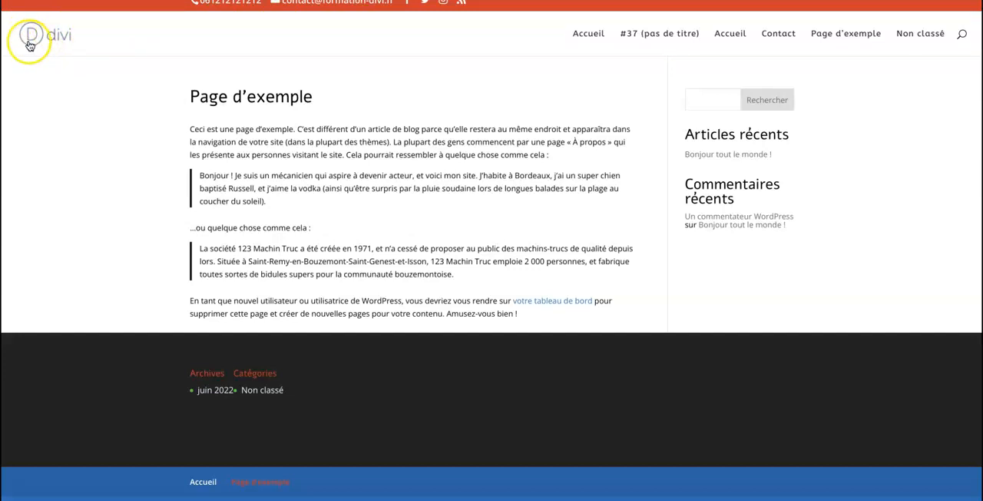
# Examine the logo in the site header on the example page and homepage, and how the fixed navigation bar behaves while scrolling.
pyautogui.moveTo(46, 1)
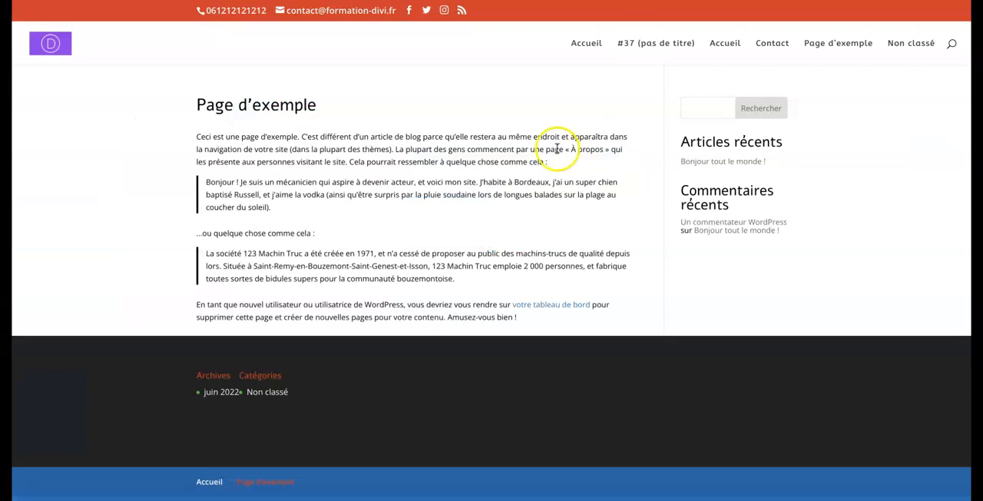
pyautogui.scroll(-1, 538, 176)
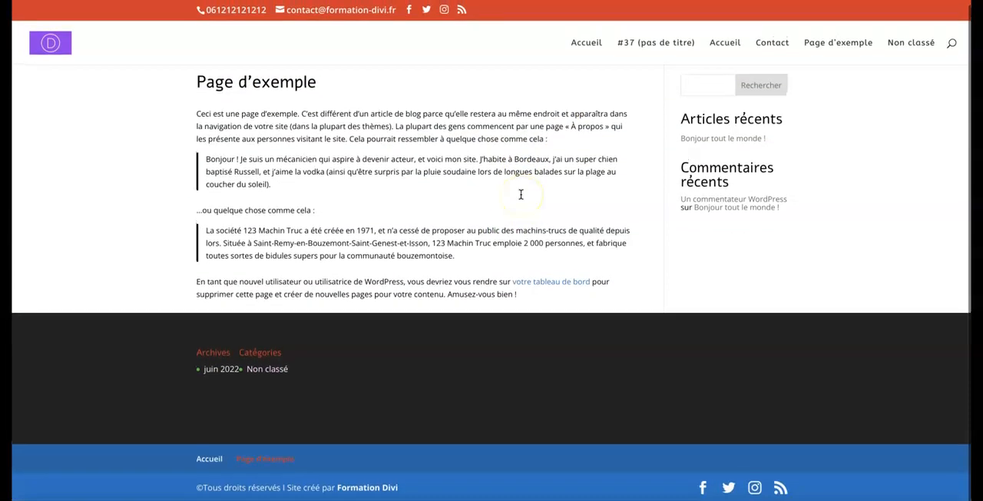
pyautogui.scroll(1, 410, 172)
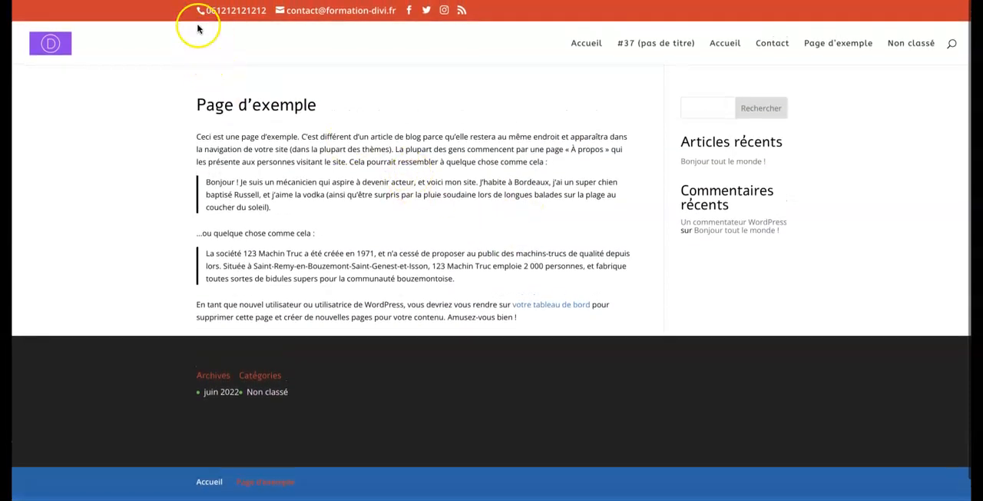
pyautogui.moveTo(73, 0)
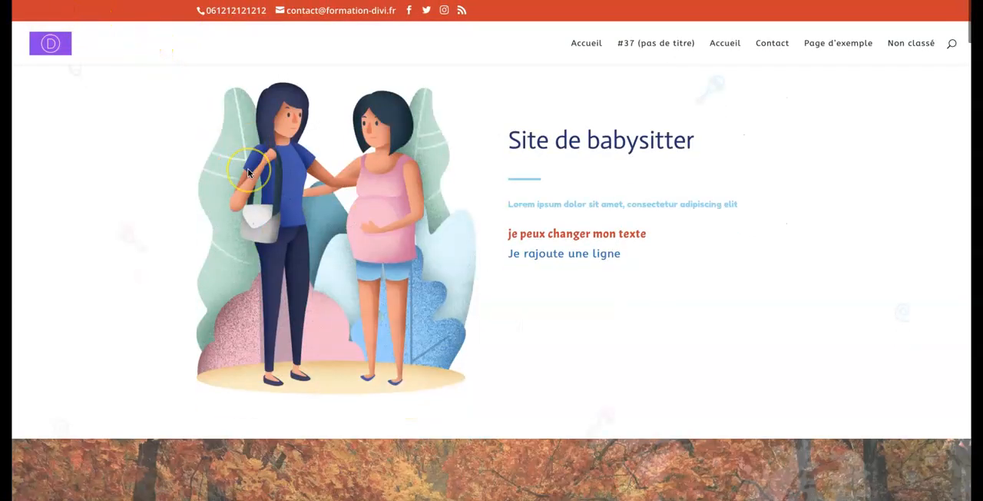
pyautogui.scroll(-10, 248, 173)
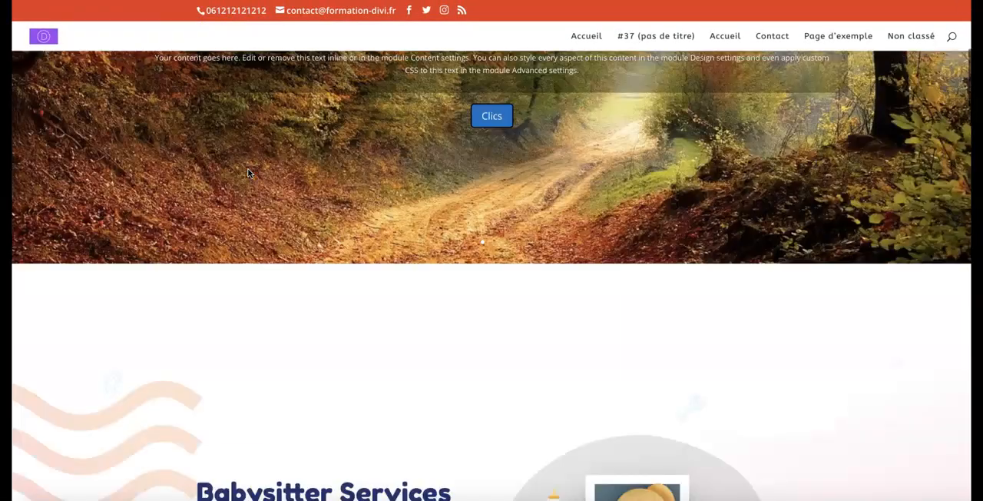
pyautogui.scroll(-15, 248, 173)
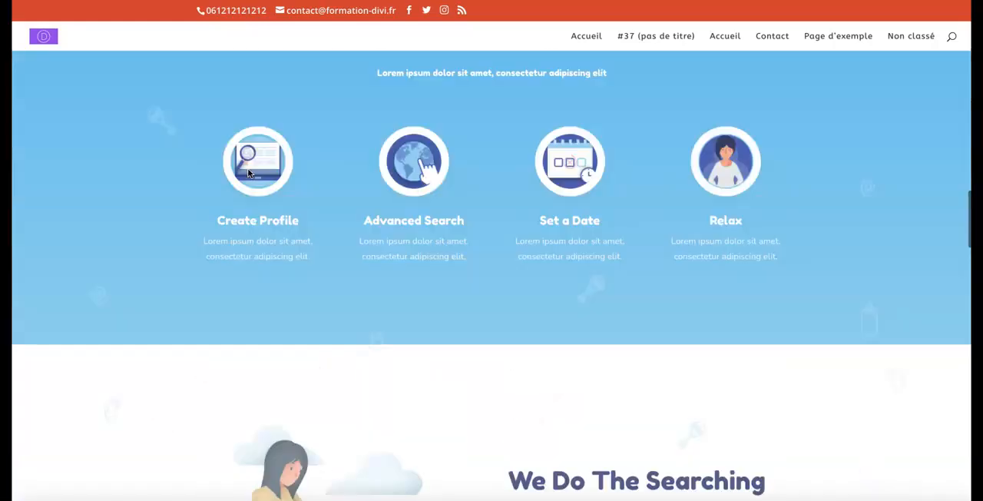
pyautogui.scroll(20, 248, 173)
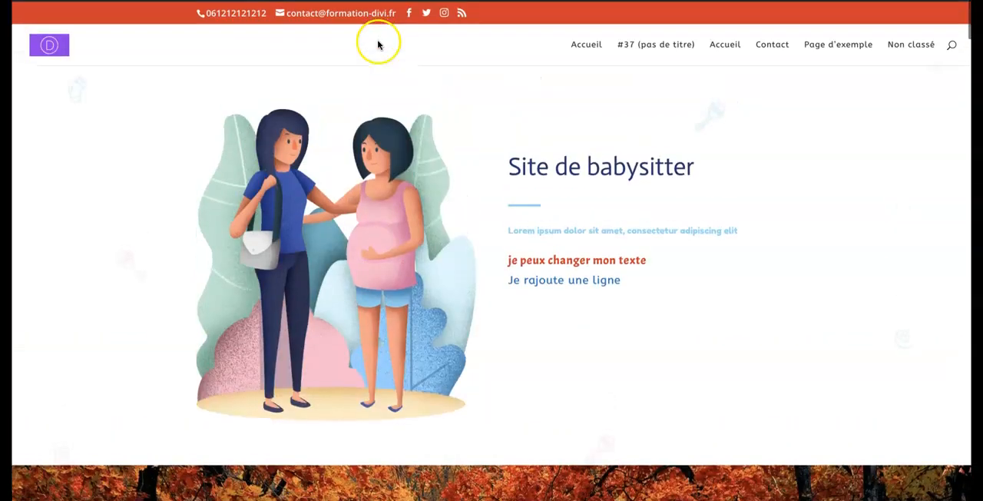
pyautogui.scroll(-1, 532, 169)
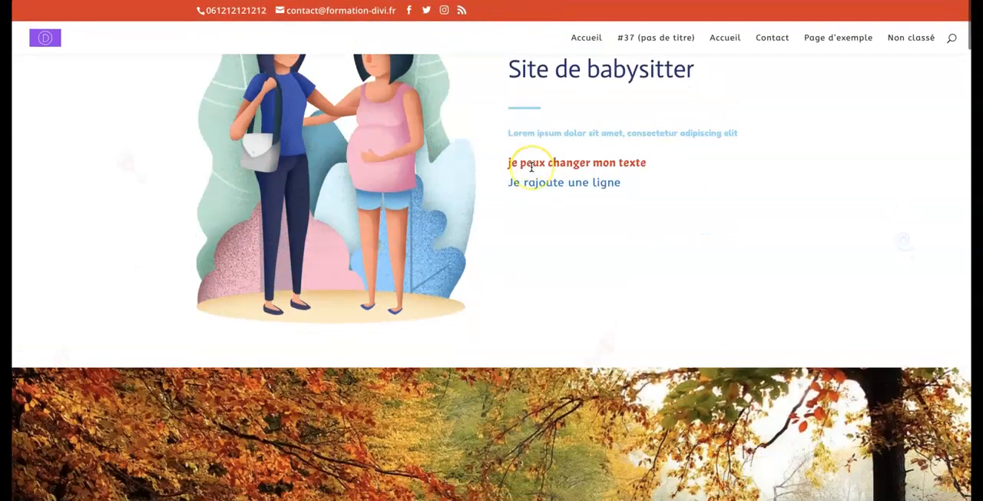
pyautogui.scroll(-2, 532, 168)
pyautogui.scroll(3, 531, 167)
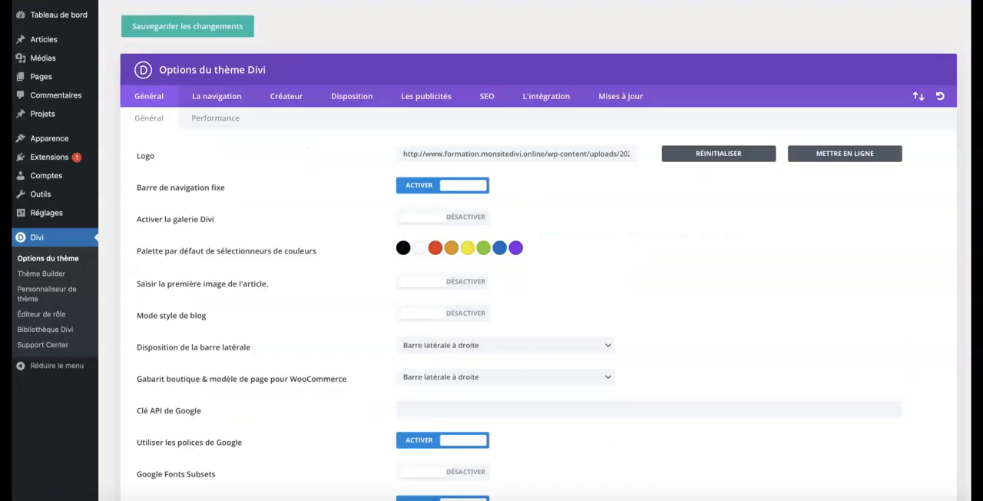
# Disable the fixed navigation bar and check how the homepage header behaves while scrolling.
pyautogui.click(434, 185)
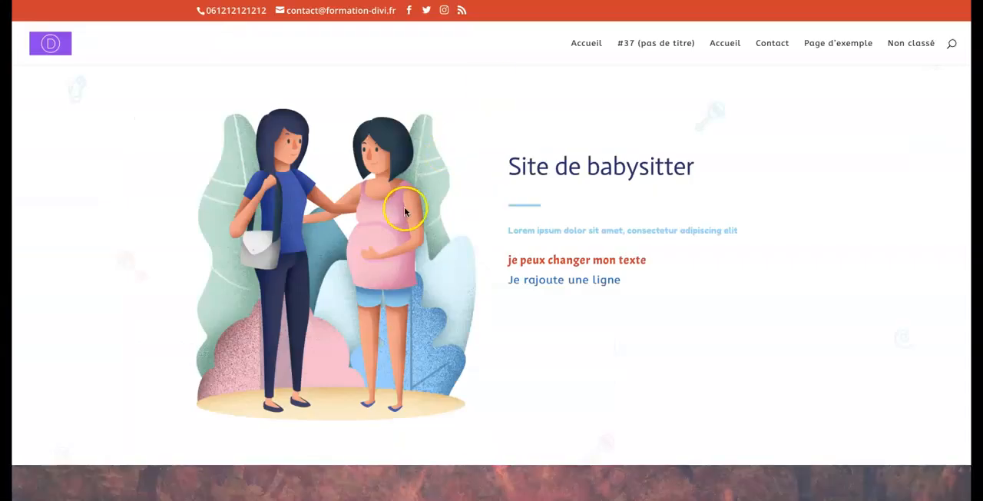
pyautogui.scroll(-5, 355, 281)
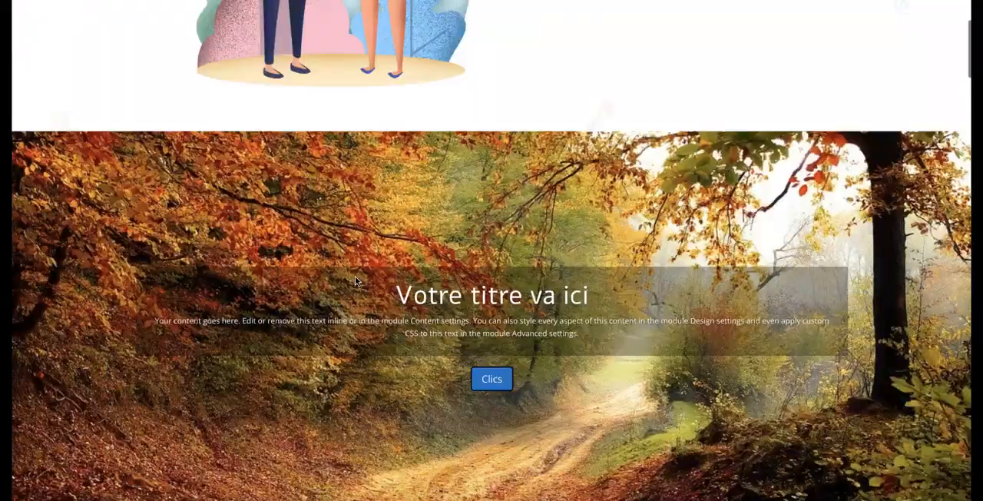
pyautogui.scroll(-10, 355, 281)
pyautogui.scroll(15, 355, 282)
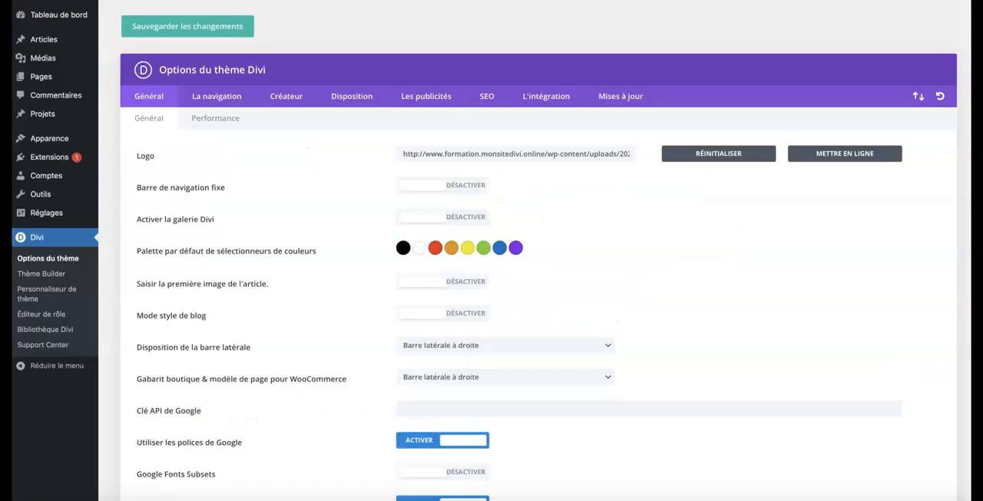
# Re-enable the fixed navigation bar and save the theme options.
pyautogui.click(432, 185)
pyautogui.click(176, 26)
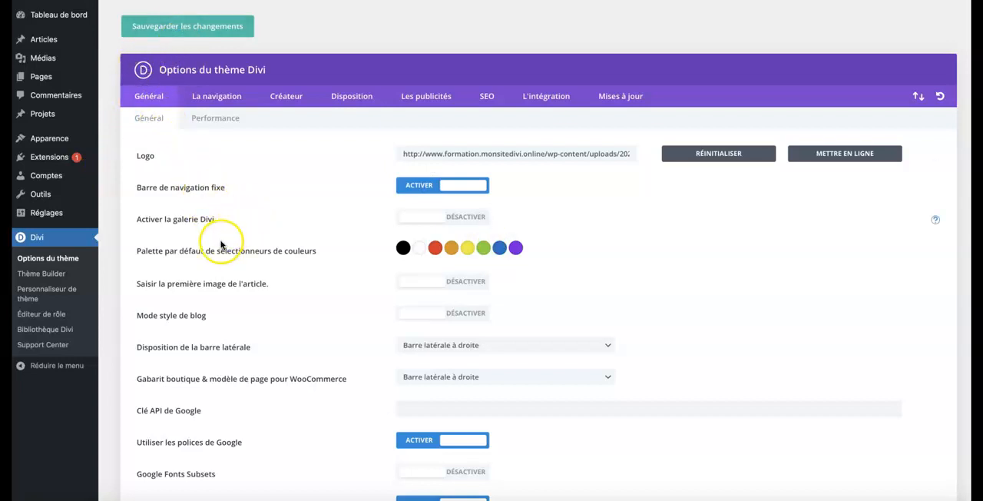
# Change the black swatch of the default colour picker palette to a grey shade.
pyautogui.scroll(-1, 231, 237)
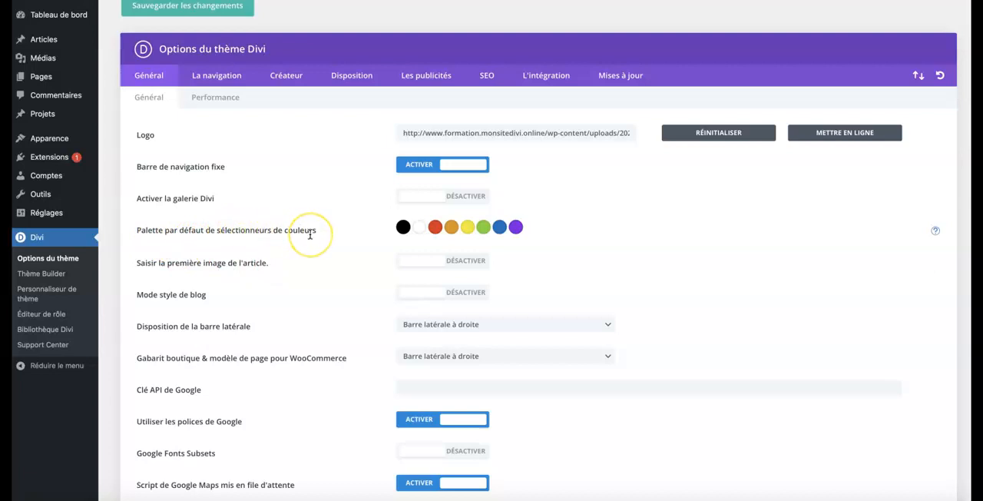
pyautogui.scroll(-3, 310, 234)
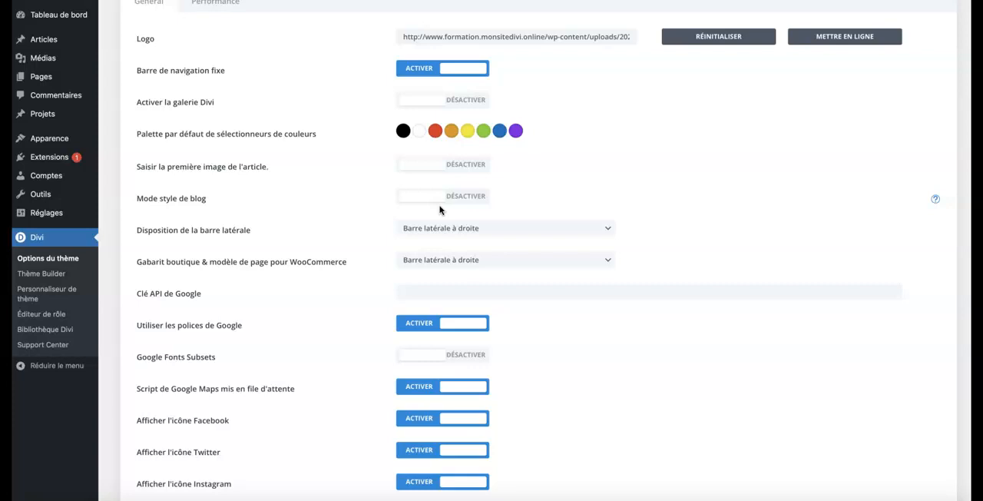
pyautogui.click(403, 132)
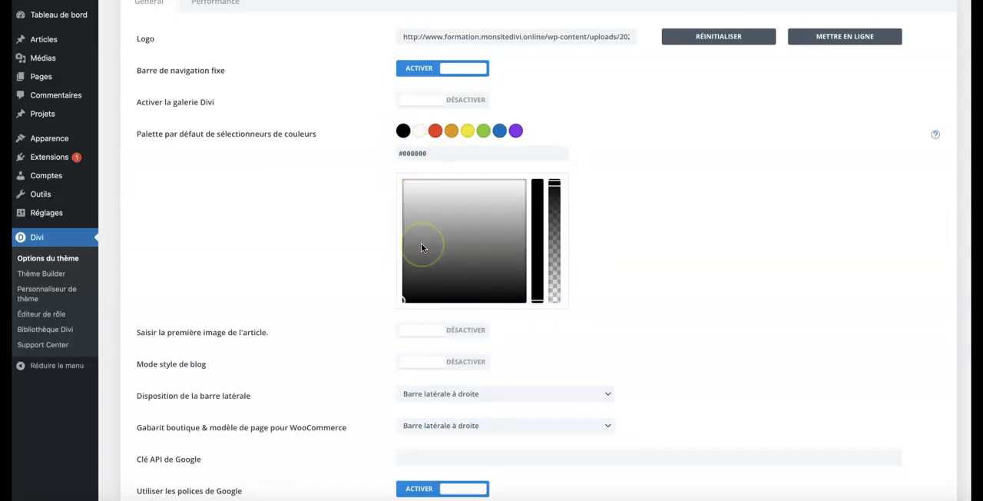
pyautogui.moveTo(417, 268); pyautogui.dragTo(423, 232)
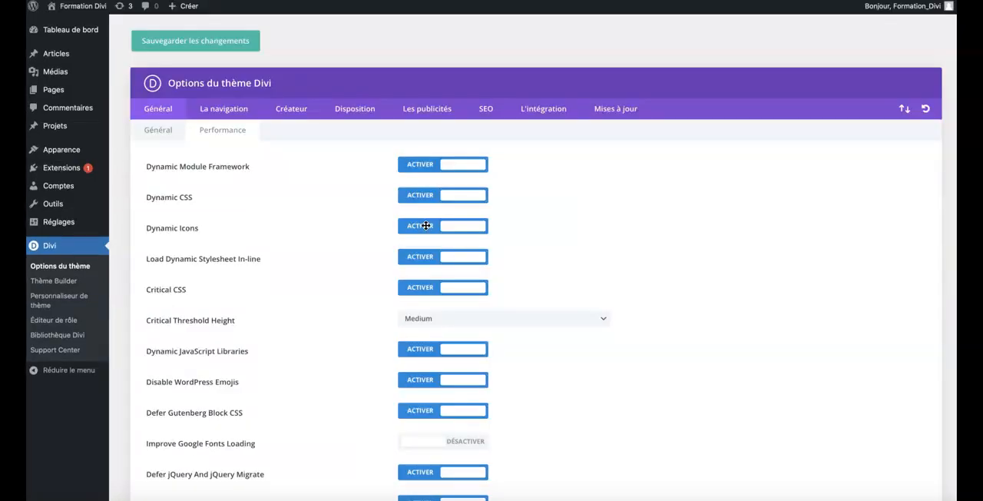
# Examine the theme's Performance options, from Dynamic Module Framework down to Defer Additional Third Party Scripts.
pyautogui.scroll(-5, 424, 222)
pyautogui.scroll(5, 415, 222)
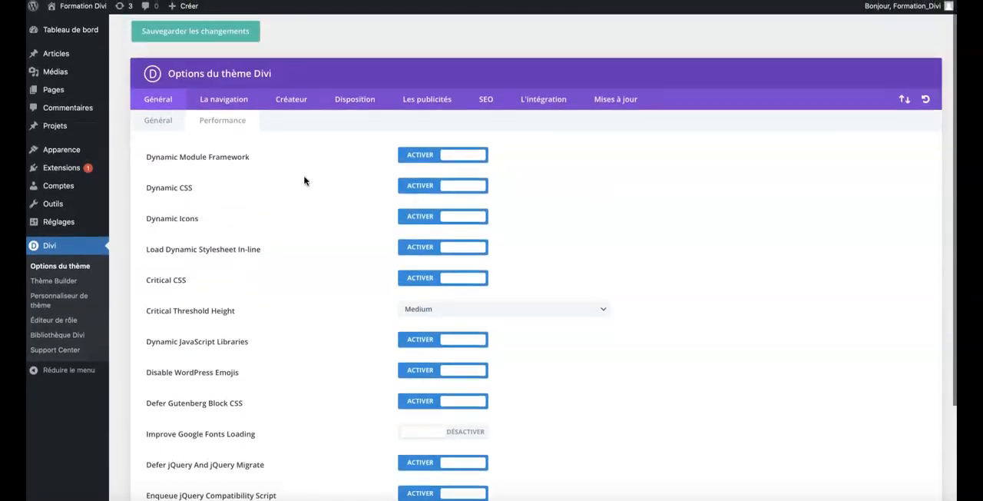
pyautogui.scroll(1, 304, 182)
pyautogui.scroll(-4, 182, 235)
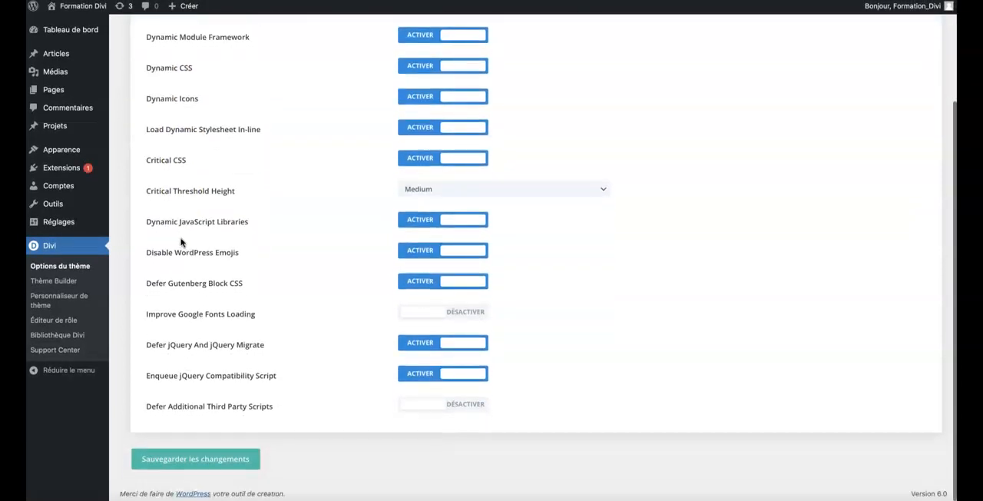
pyautogui.scroll(4, 181, 242)
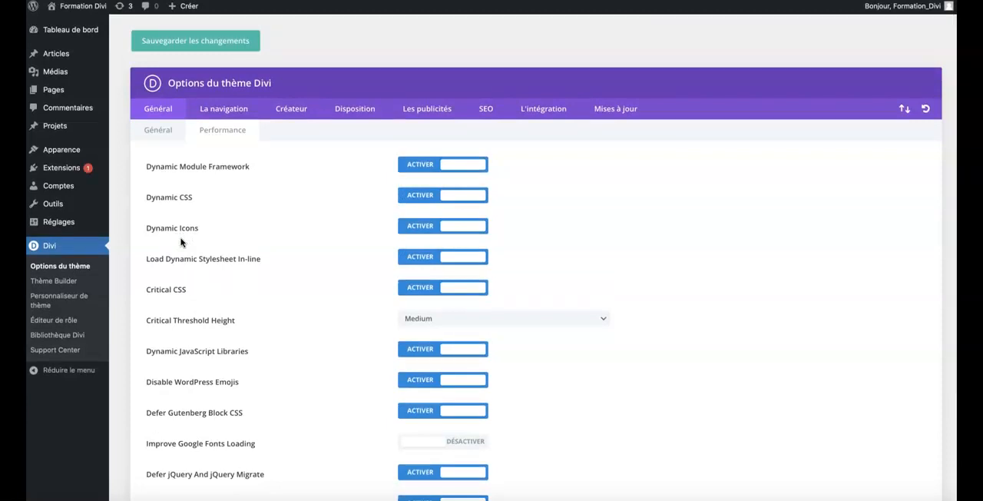
pyautogui.scroll(-4, 181, 241)
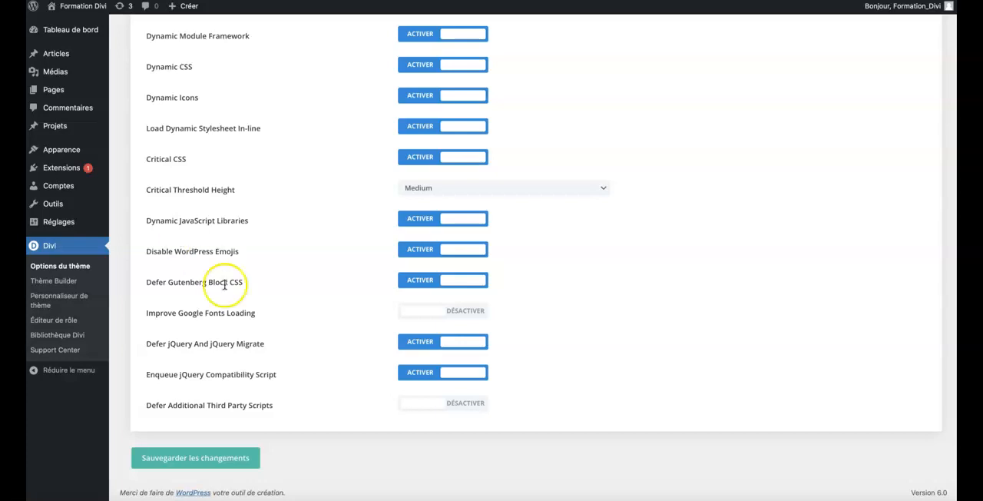
pyautogui.scroll(2, 293, 287)
pyautogui.scroll(3, 293, 289)
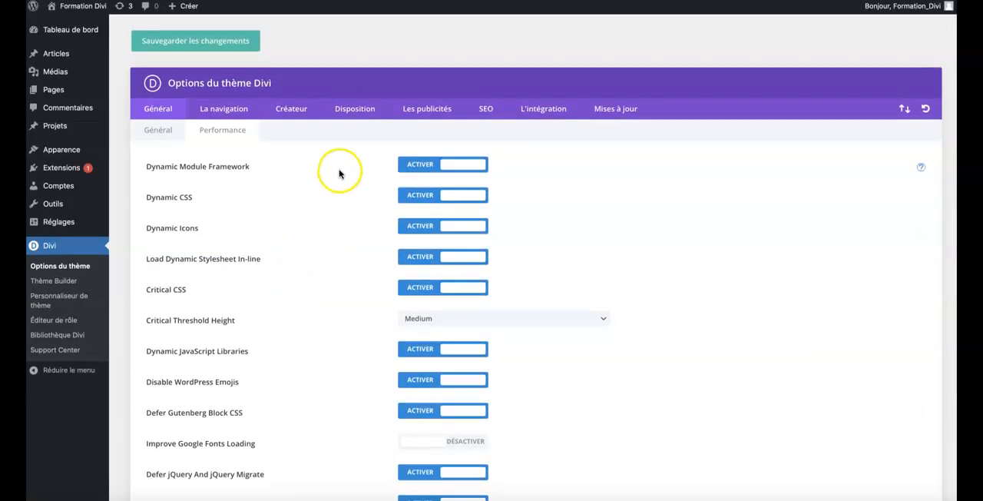
# Review the navigation options for pages and general parameters, and test the Accueil dropdown item on the live site.
pyautogui.click(222, 111)
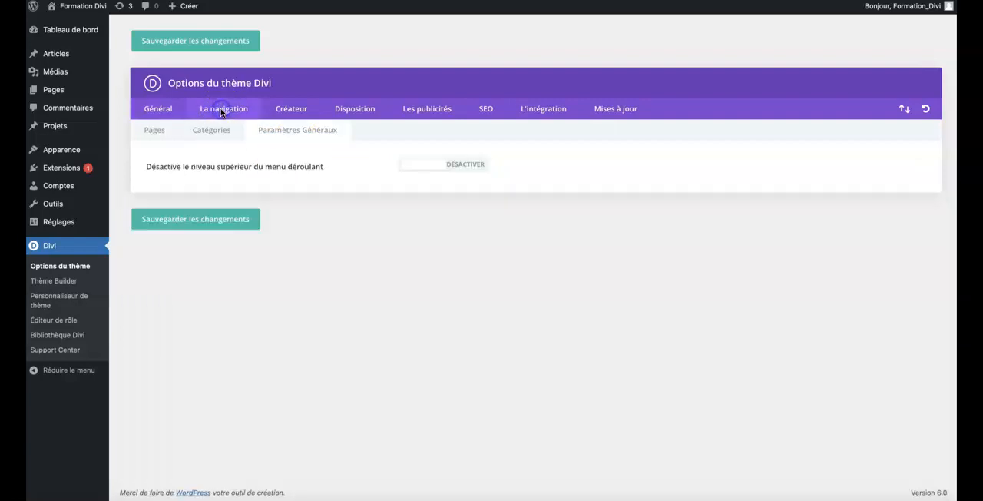
pyautogui.click(165, 130)
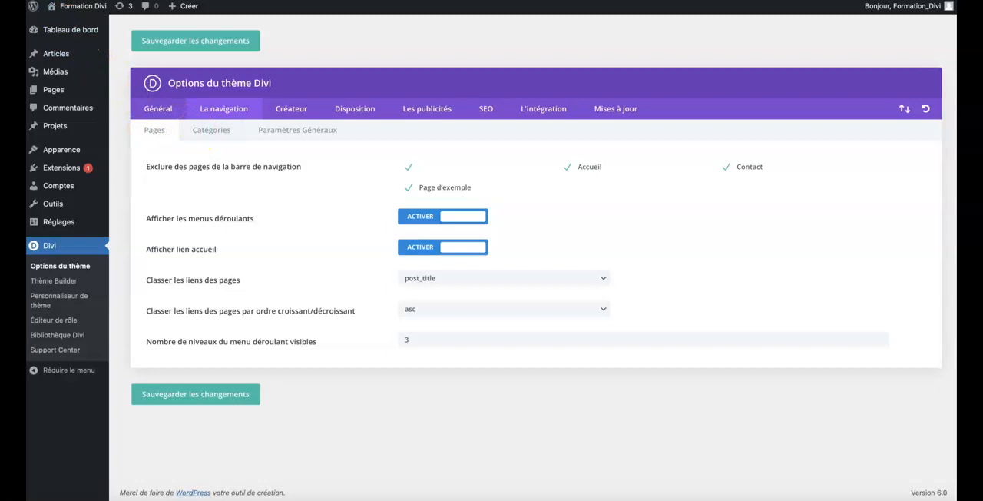
pyautogui.click(298, 130)
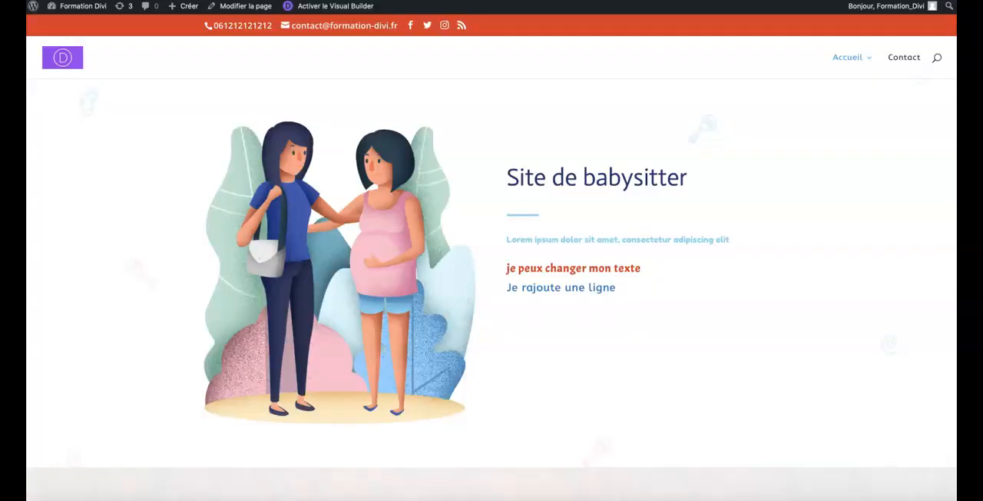
pyautogui.moveTo(850, 72)
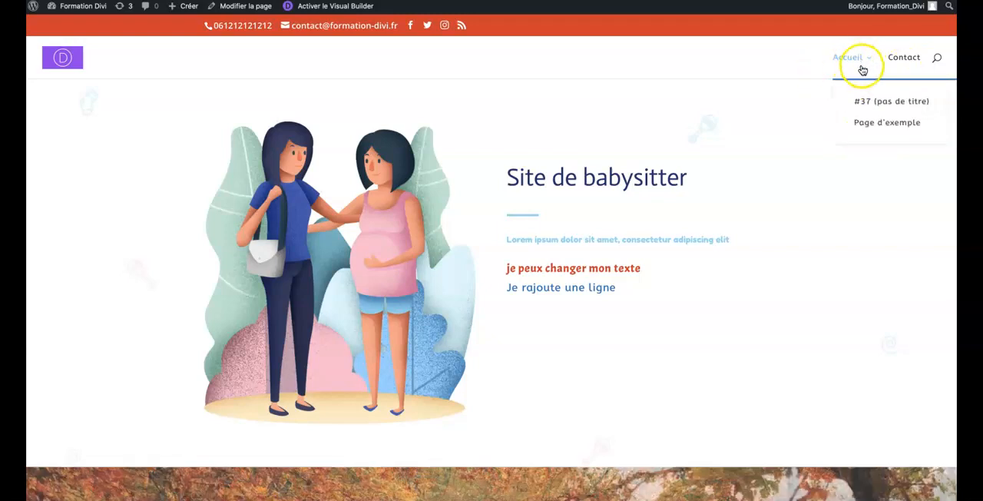
pyautogui.click(850, 64)
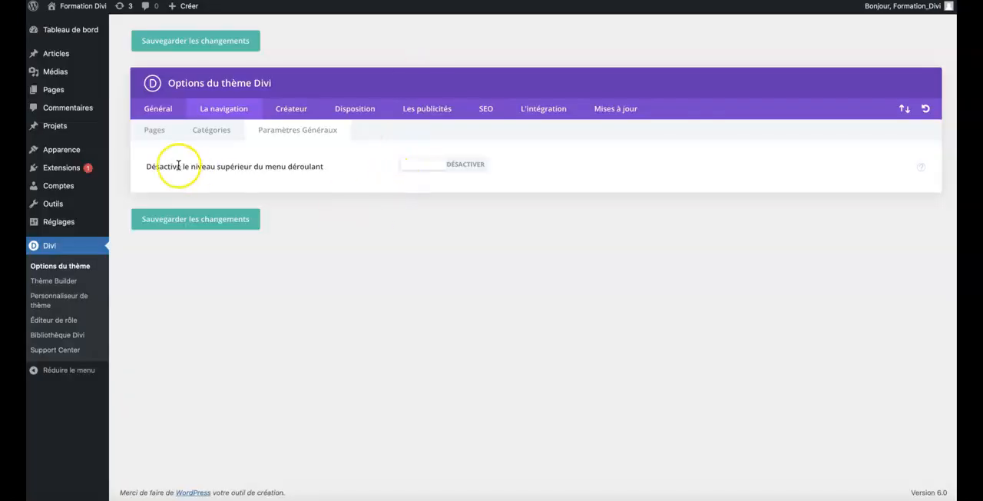
# Enable "Désactive le niveau supérieur du menu déroulant", save the changes, and check the Accueil menu on the site.
pyautogui.click(424, 170)
pyautogui.click(242, 219)
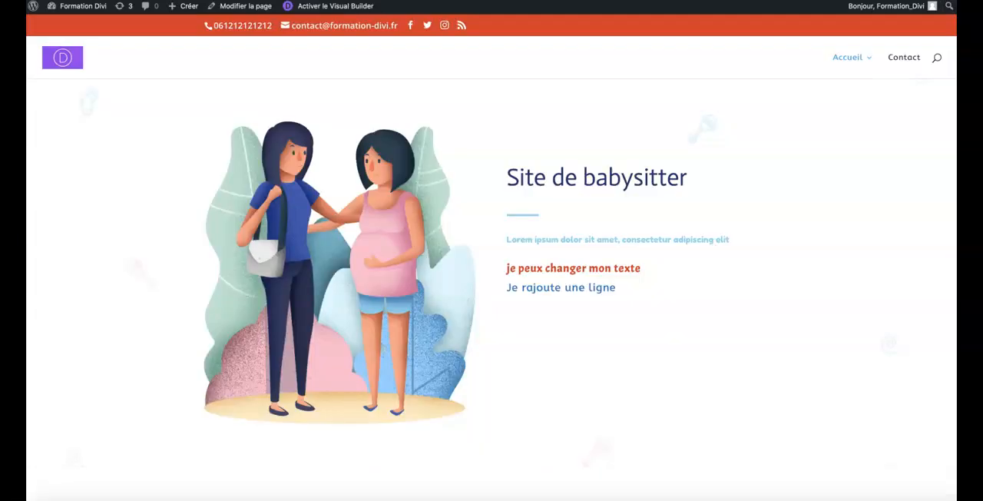
pyautogui.moveTo(843, 59)
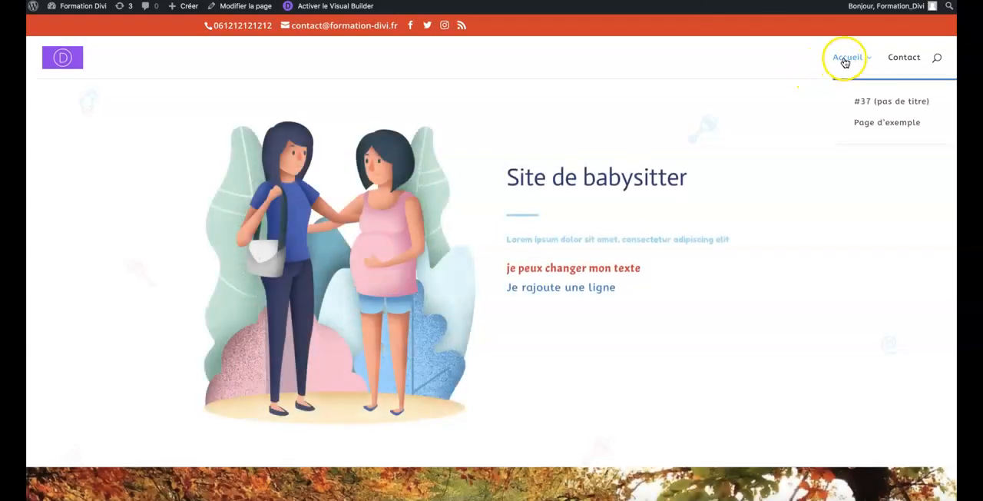
# Test Page d'exemple in the site's Accueil dropdown, and disable "Désactive le niveau supérieur du menu déroulant" in the navigation options, saving the changes.
pyautogui.click(867, 123)
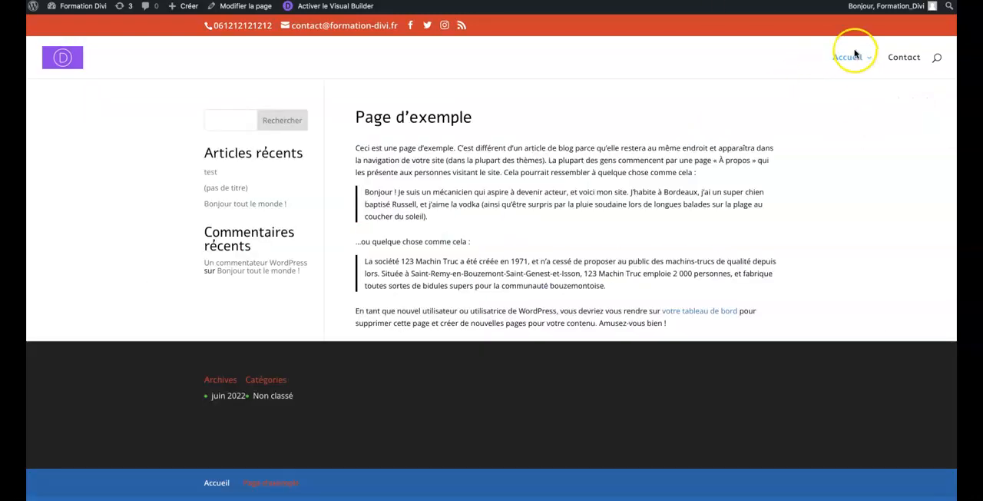
pyautogui.moveTo(851, 58)
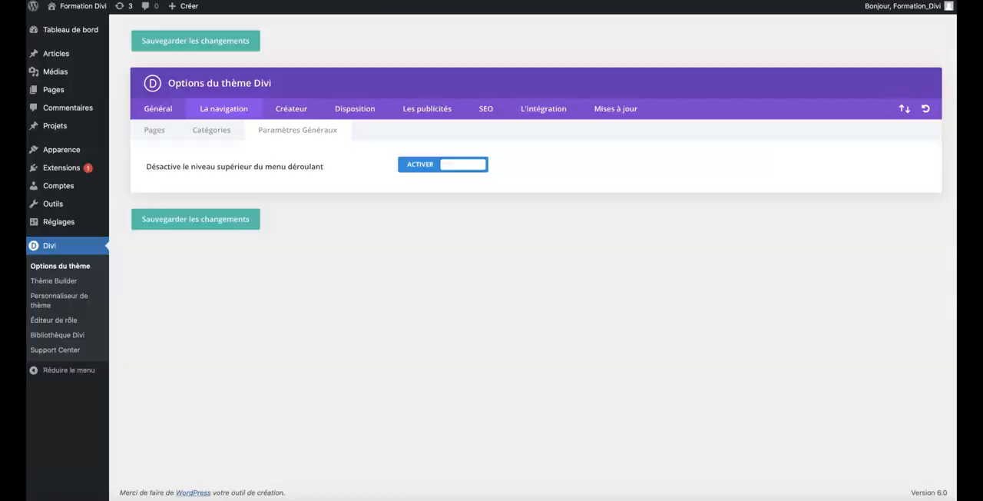
pyautogui.click(289, 110)
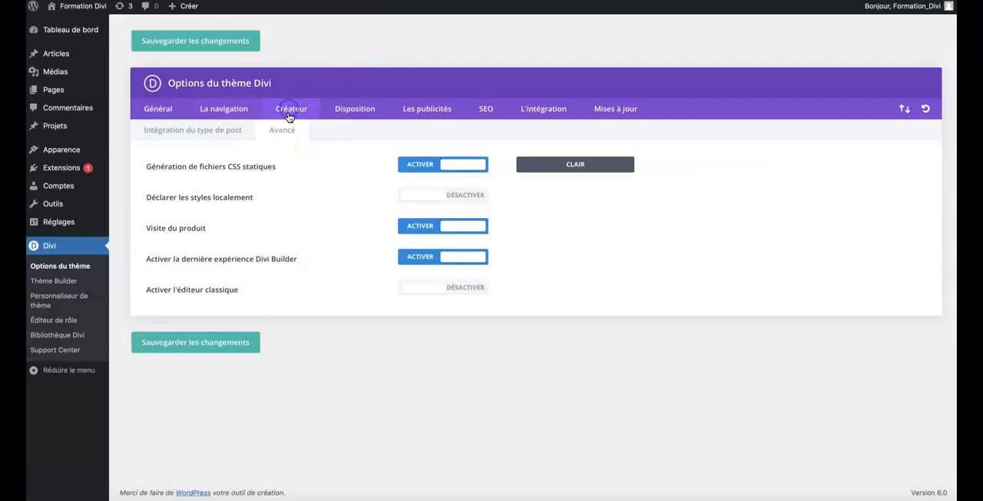
pyautogui.click(243, 103)
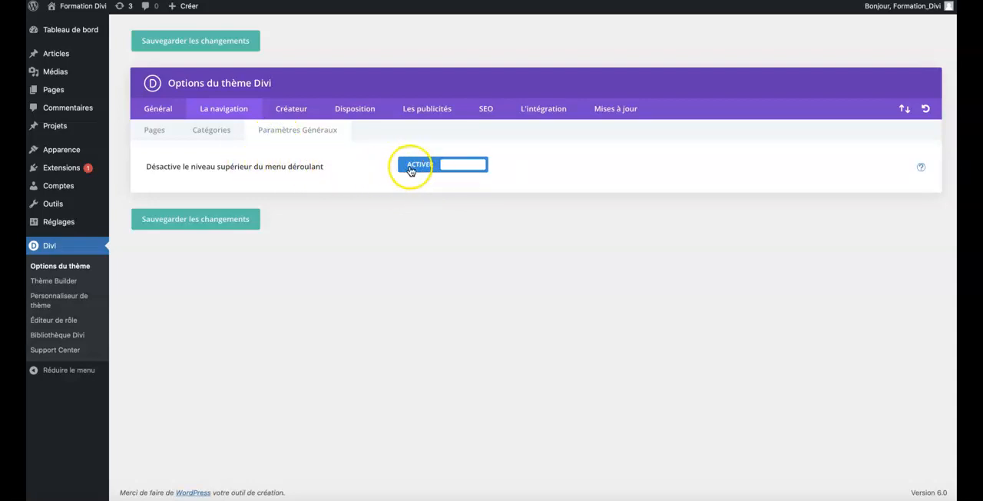
pyautogui.click(411, 167)
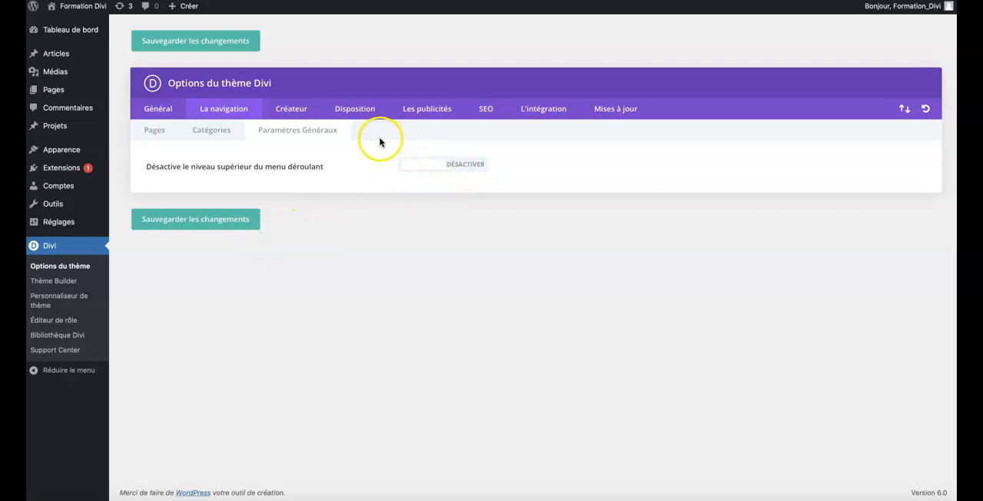
pyautogui.click(209, 224)
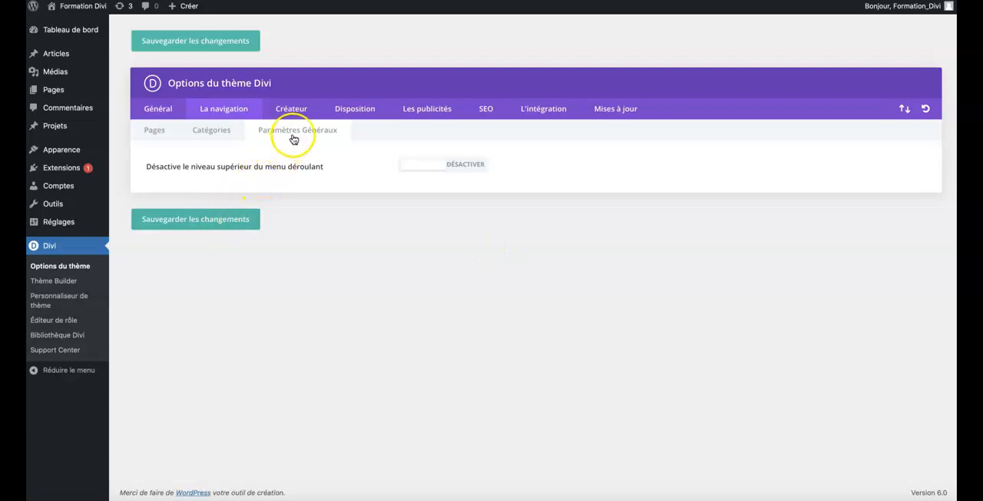
# Clear the generated static CSS files and disable "Visite du produit" in the advanced builder options, saving the changes.
pyautogui.click(293, 109)
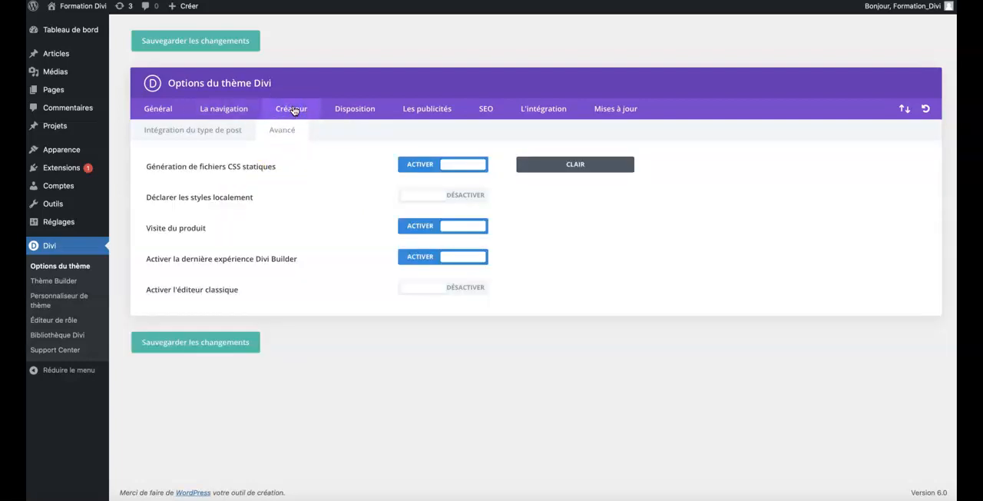
pyautogui.click(199, 133)
pyautogui.click(580, 171)
pyautogui.click(410, 232)
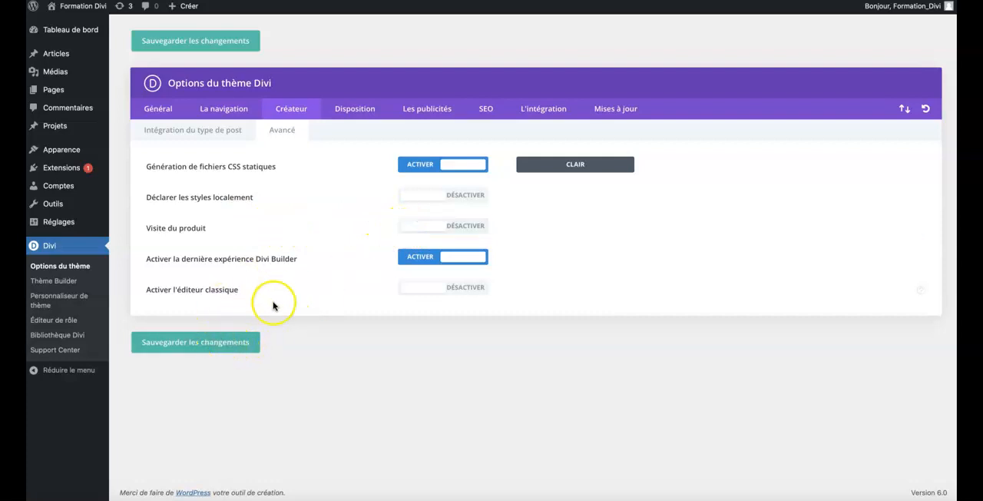
pyautogui.click(218, 350)
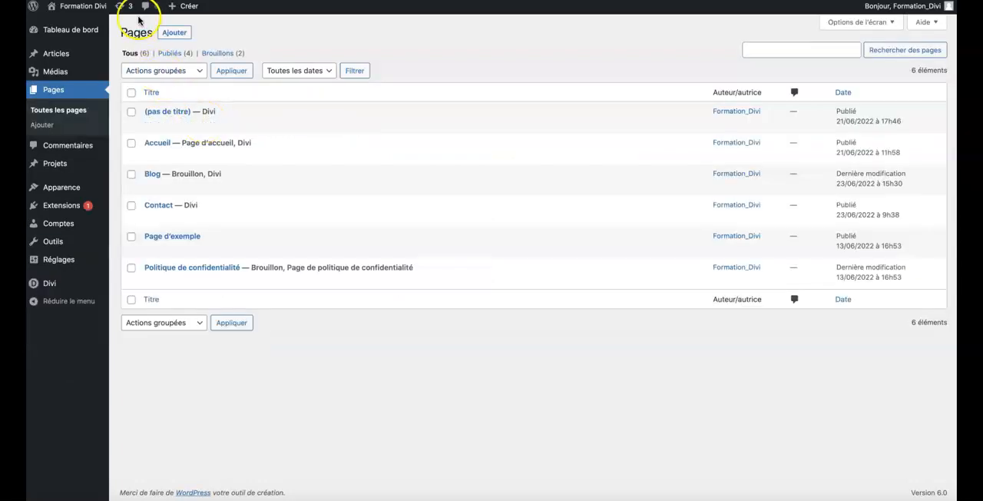
# Check the editor of a new page, and enable "Activer l'éditeur classique" in the advanced builder options, saving the changes.
pyautogui.moveTo(189, 11)
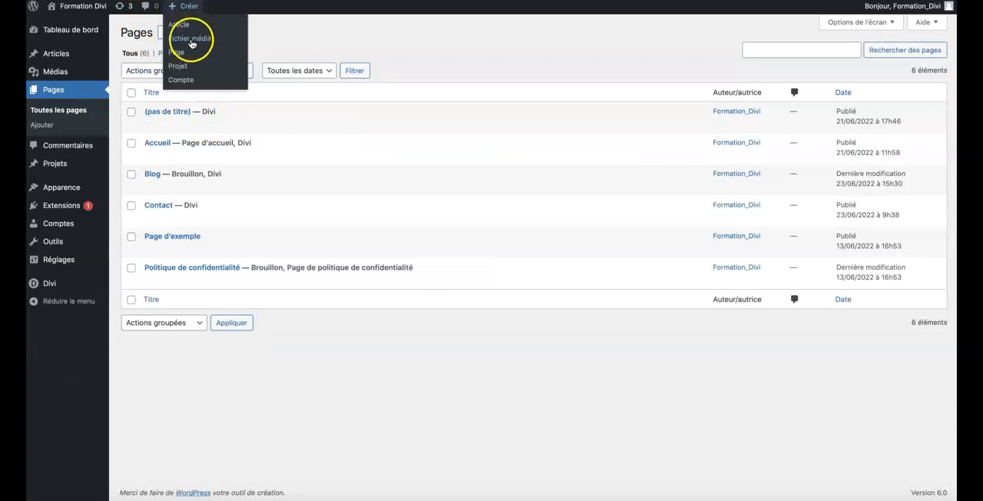
pyautogui.click(178, 52)
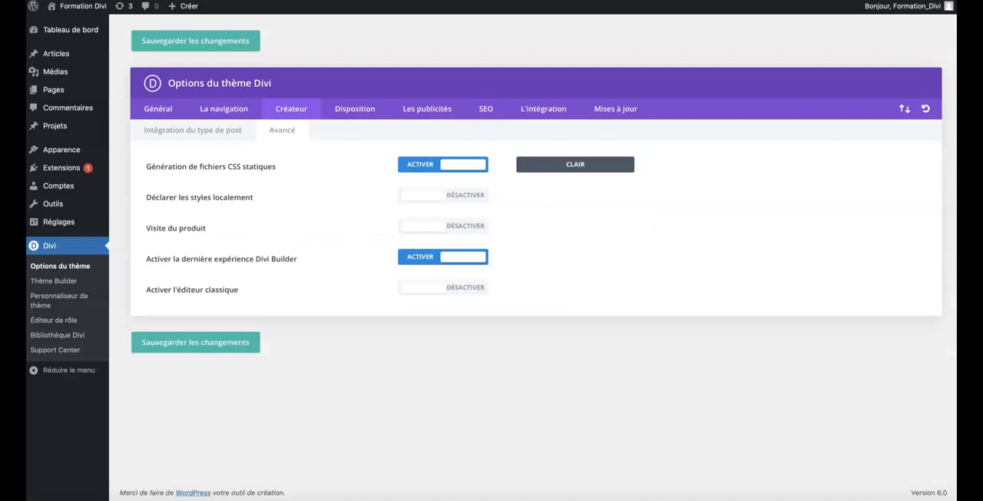
pyautogui.click(421, 286)
pyautogui.click(209, 351)
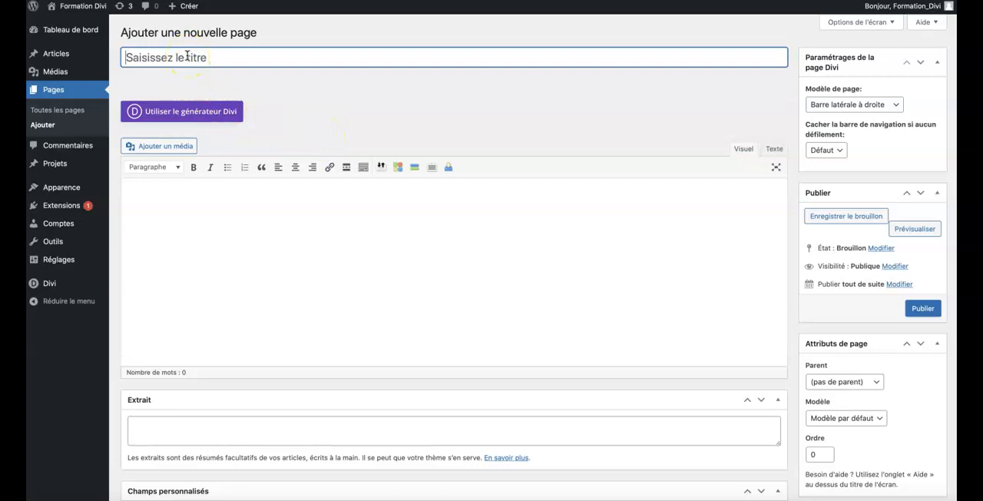
# Title the new page "test" and set it up with the Divi generator, building from scratch.
pyautogui.write('test')
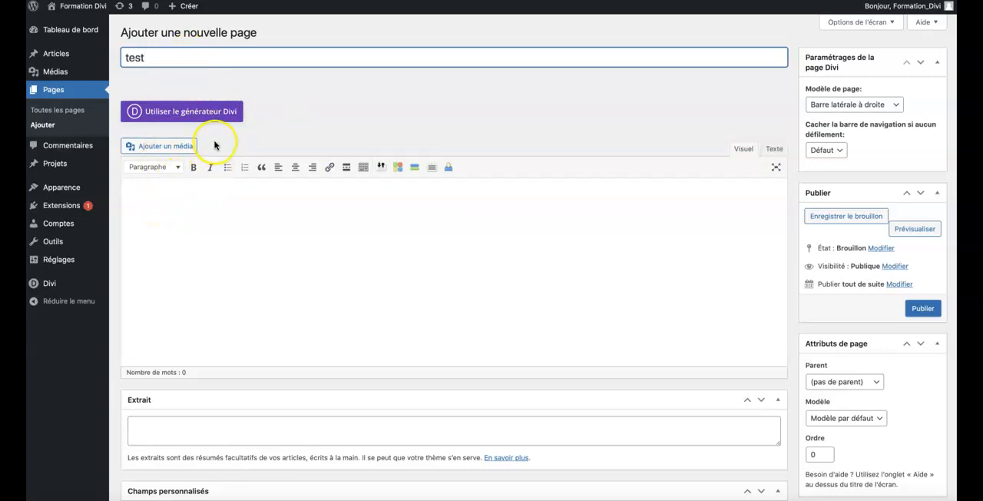
pyautogui.scroll(-1, 322, 130)
pyautogui.scroll(-2, 322, 131)
pyautogui.scroll(2, 323, 131)
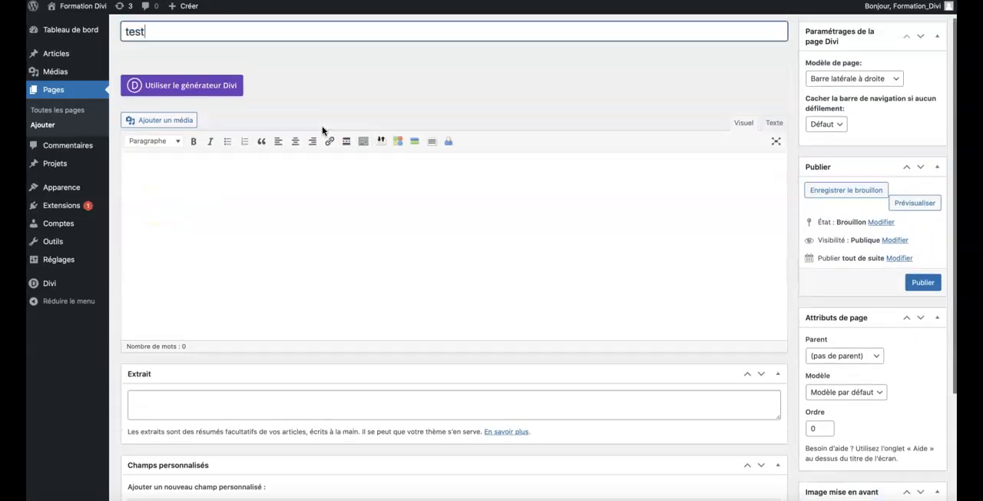
pyautogui.click(191, 92)
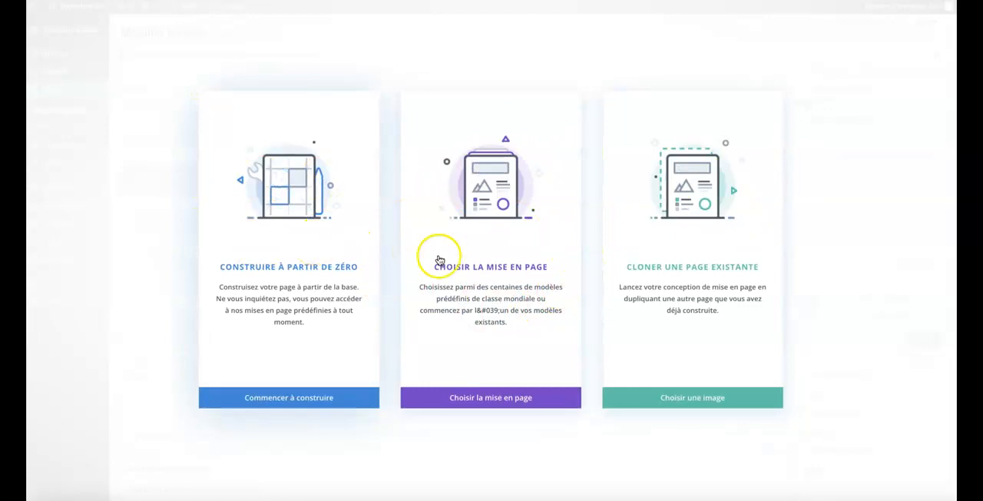
pyautogui.click(310, 266)
pyautogui.click(542, 285)
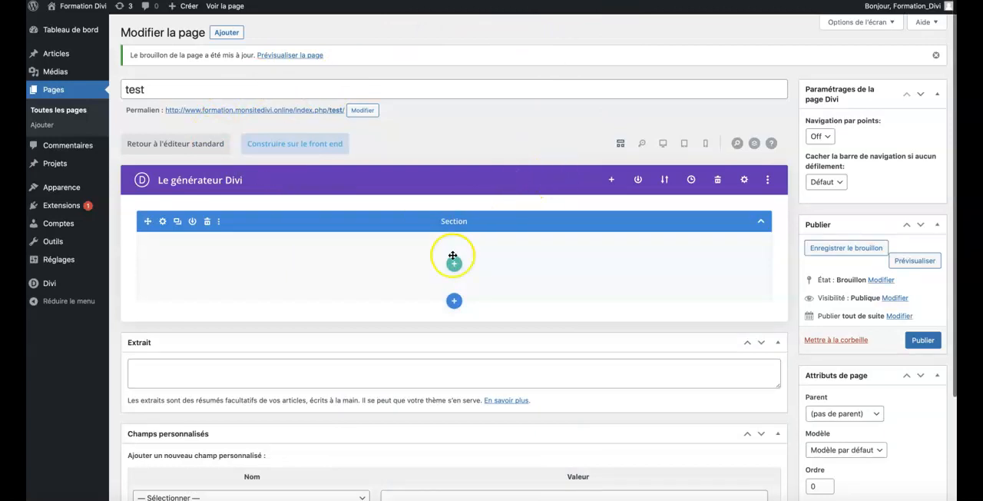
# Publish the test page and choose to build it from scratch.
pyautogui.click(926, 342)
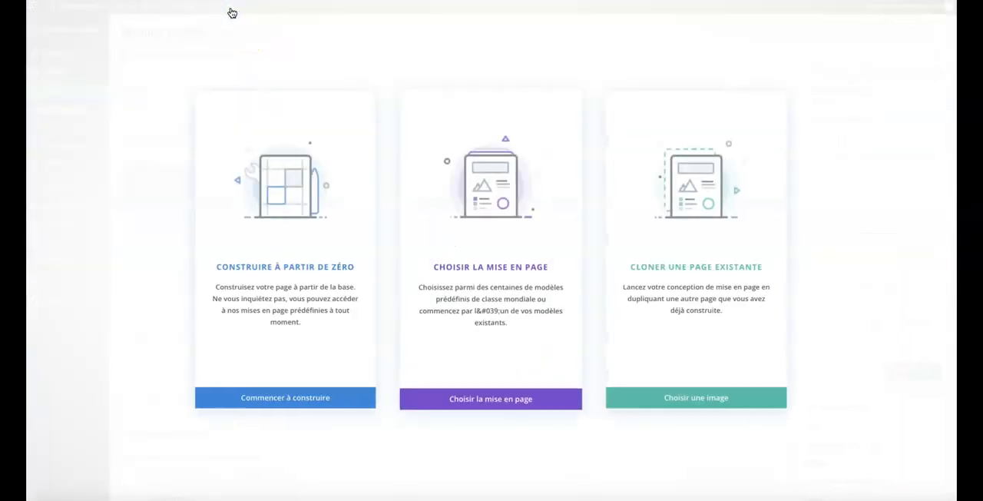
pyautogui.click(276, 246)
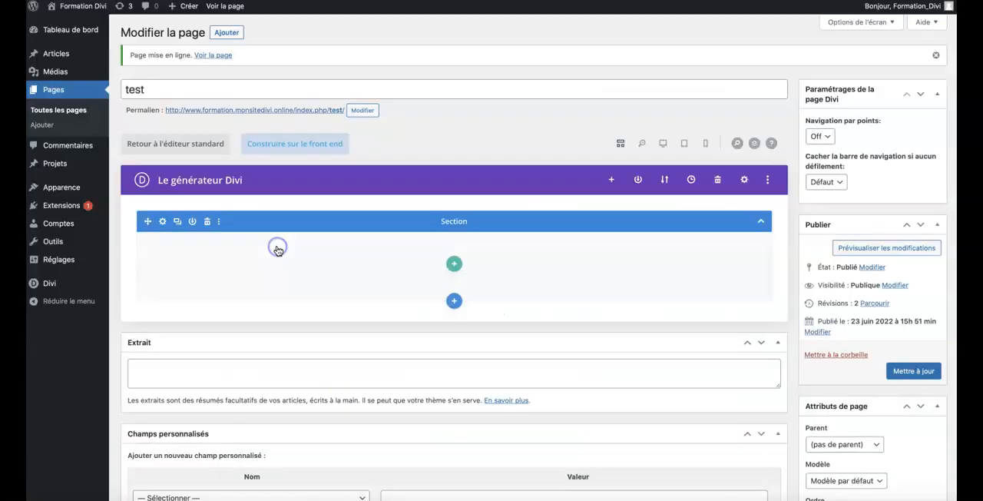
pyautogui.click(542, 288)
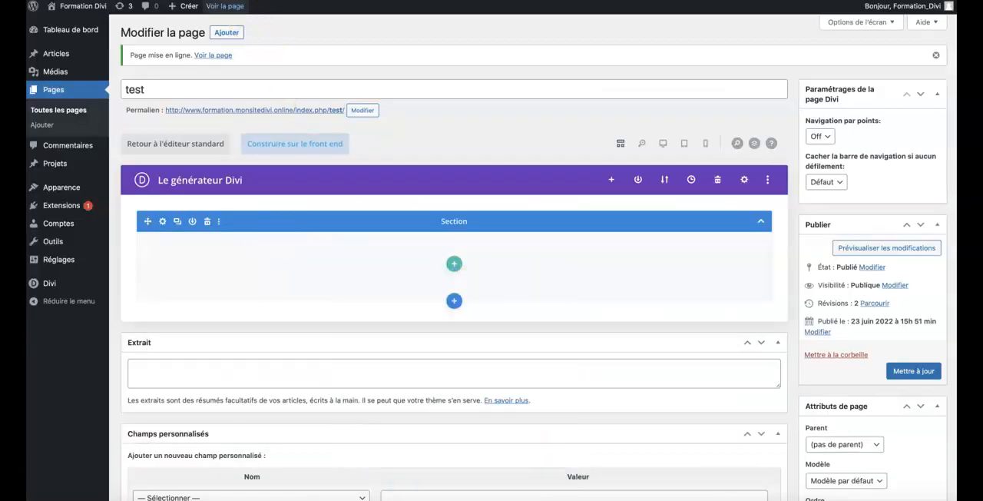
# View the published test page on the site and activate the Visual Builder on it.
pyautogui.click(233, 6)
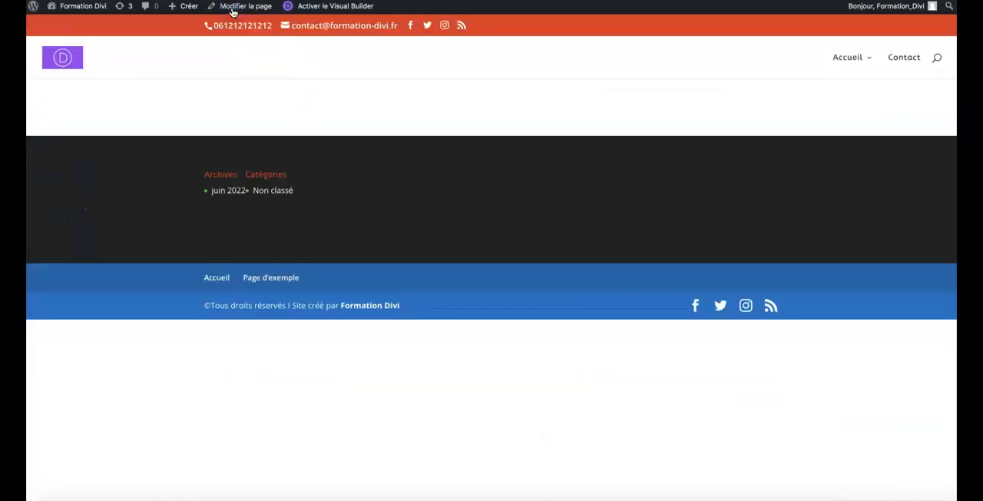
pyautogui.click(338, 7)
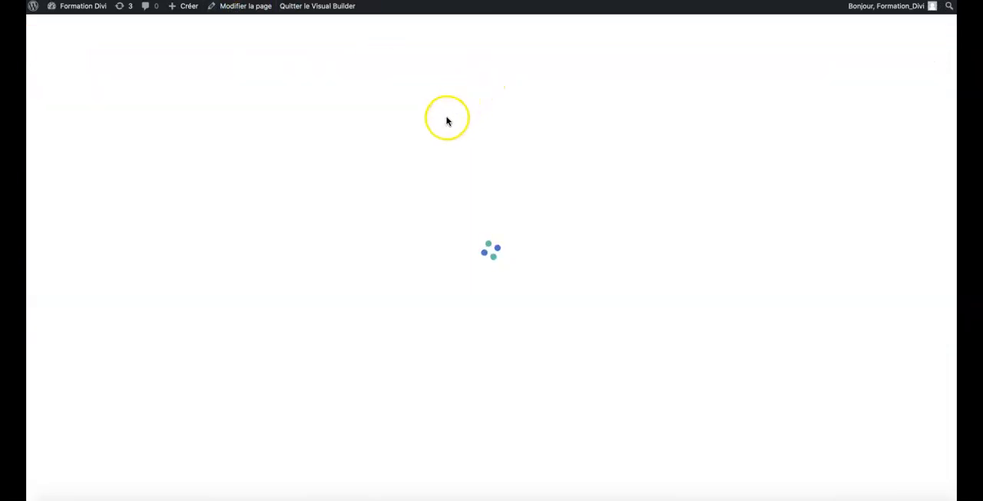
pyautogui.click(529, 325)
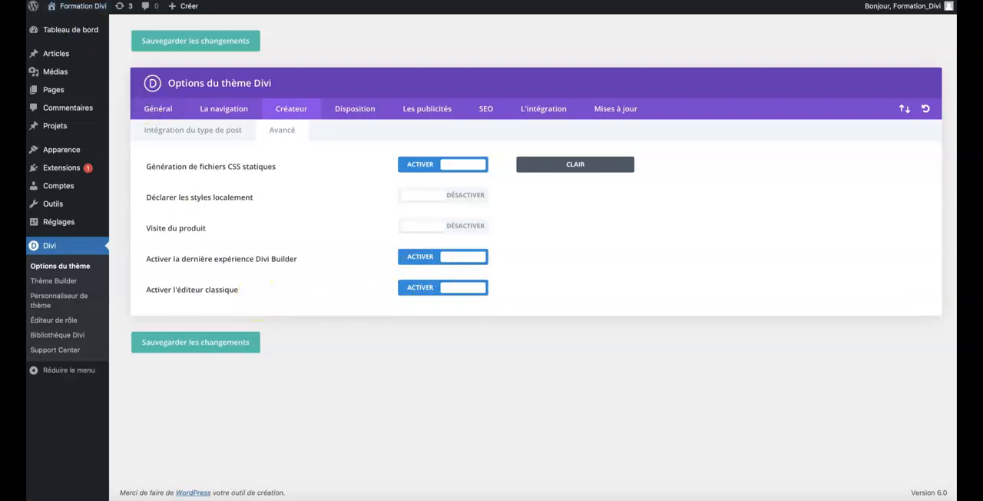
# Set the article template's post info section to display only Auteur, Date and Commentaires.
pyautogui.click(350, 114)
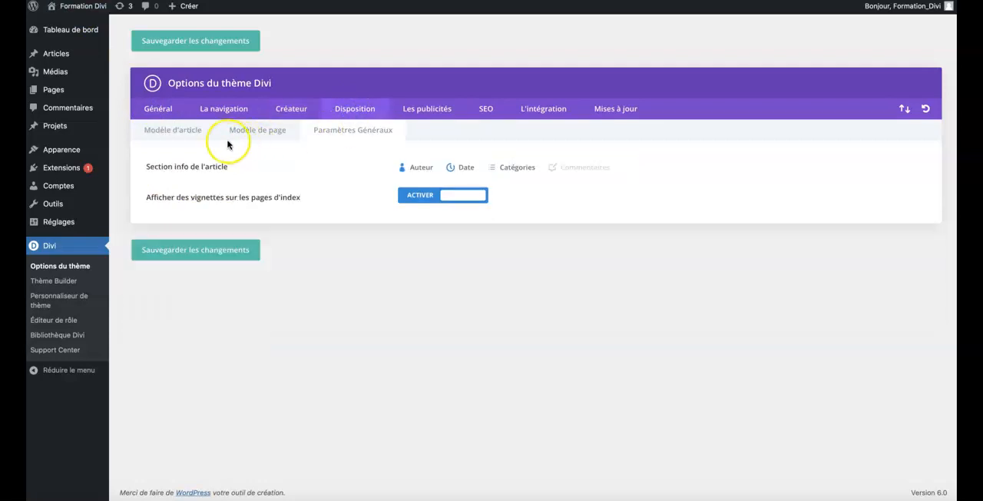
pyautogui.click(203, 131)
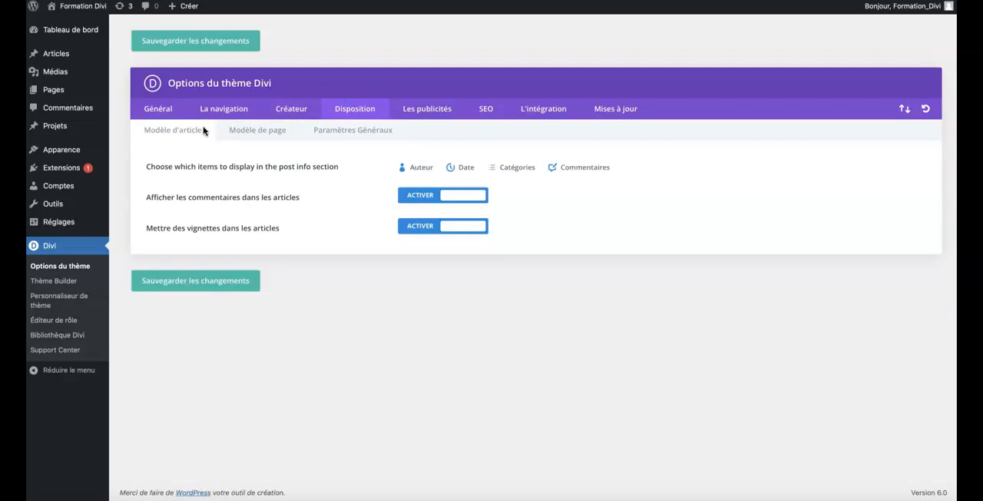
pyautogui.click(427, 171)
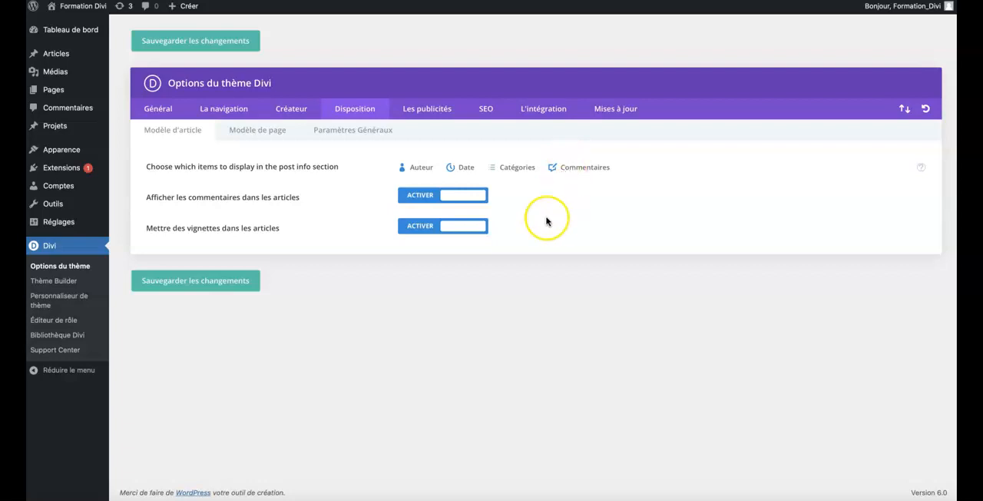
pyautogui.click(455, 168)
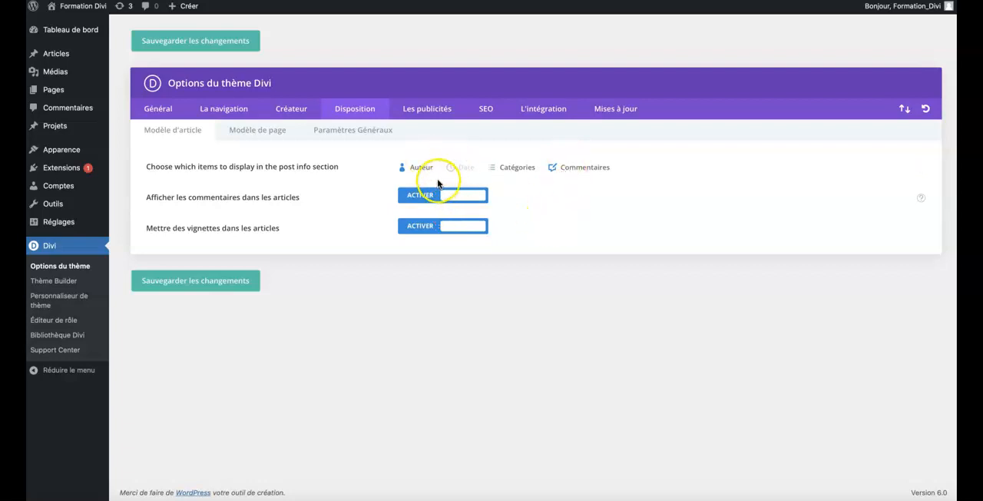
pyautogui.click(418, 170)
pyautogui.click(505, 169)
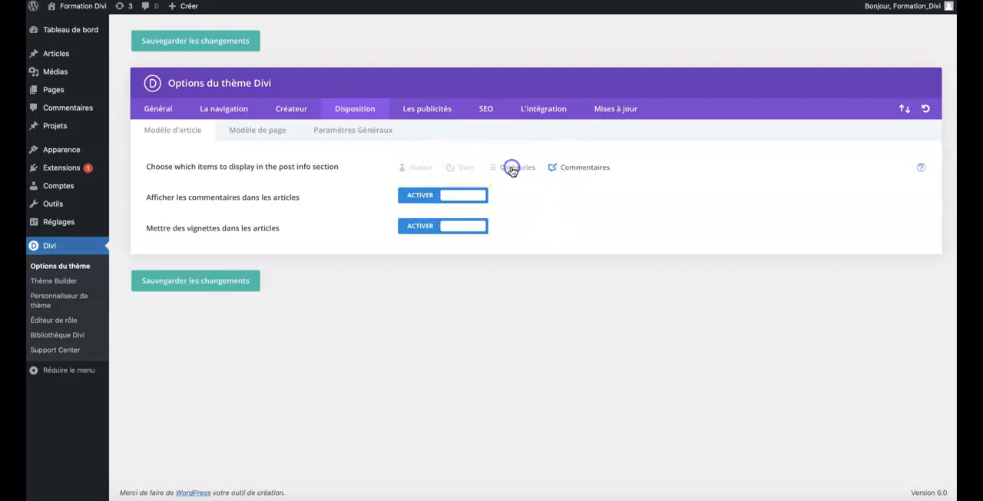
pyautogui.click(459, 169)
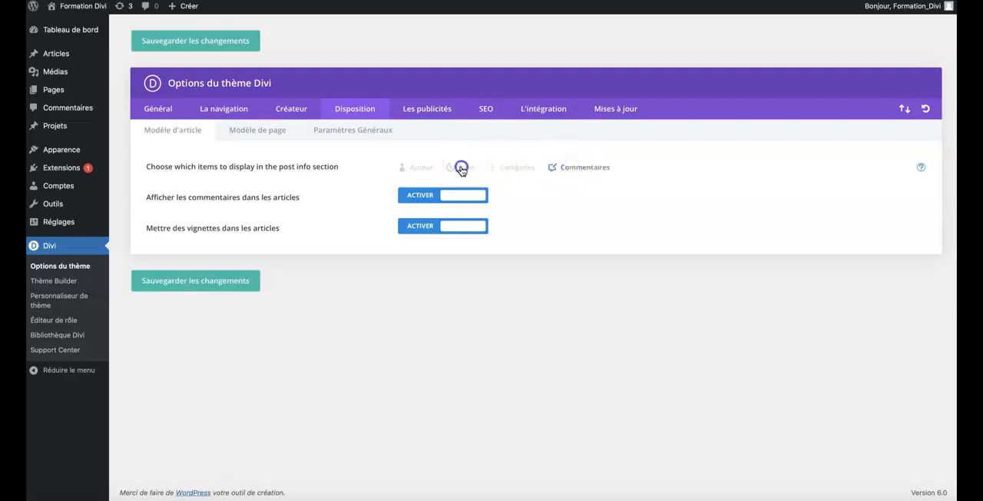
pyautogui.click(415, 170)
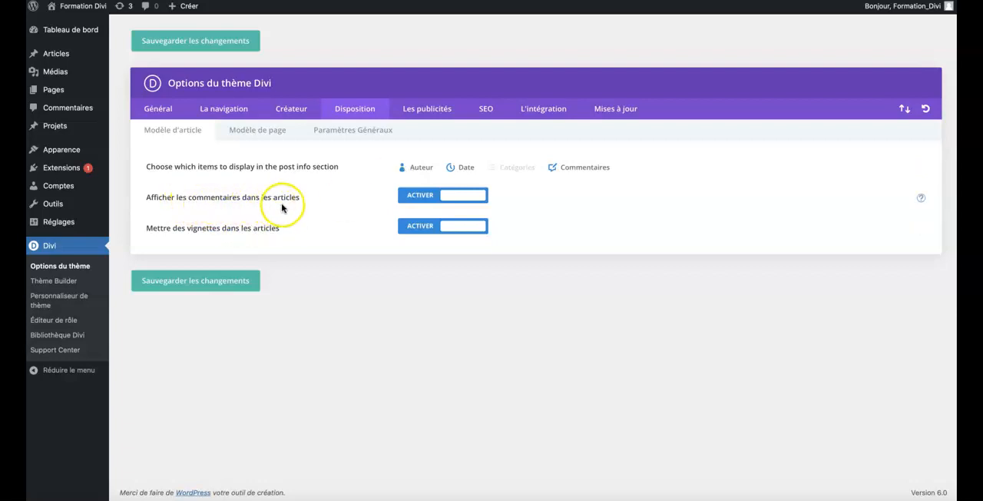
# Disable "Afficher les commentaires dans les articles" and check the test article on the site.
pyautogui.click(419, 197)
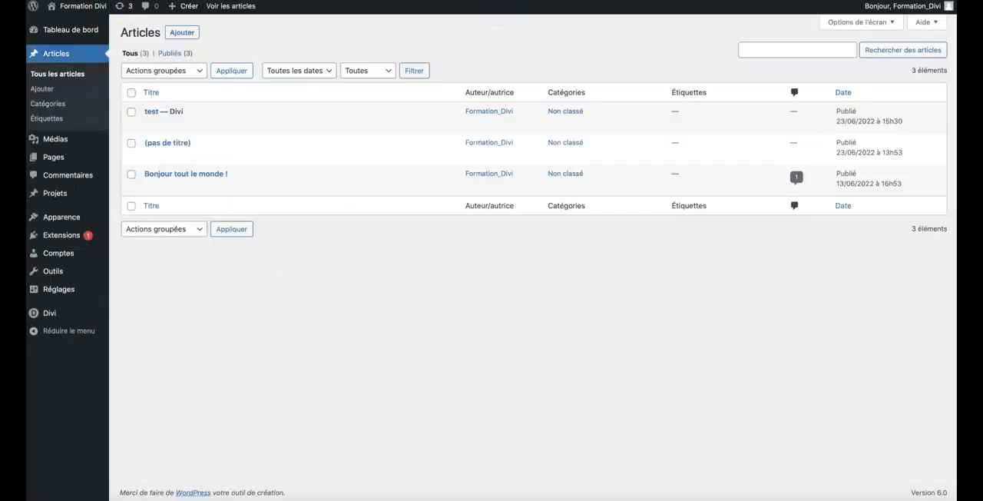
pyautogui.click(287, 125)
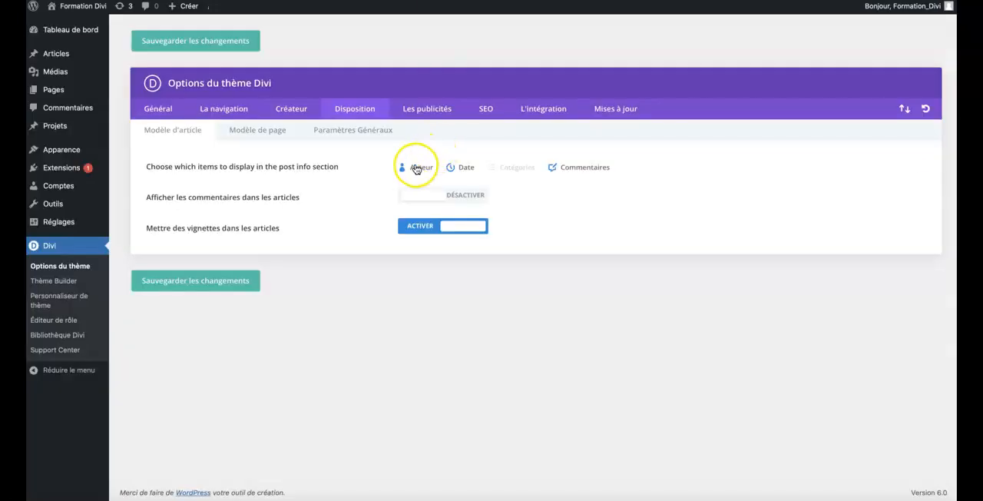
# Remove Auteur and Date from the article template's post info section and save the changes.
pyautogui.click(414, 167)
pyautogui.click(464, 167)
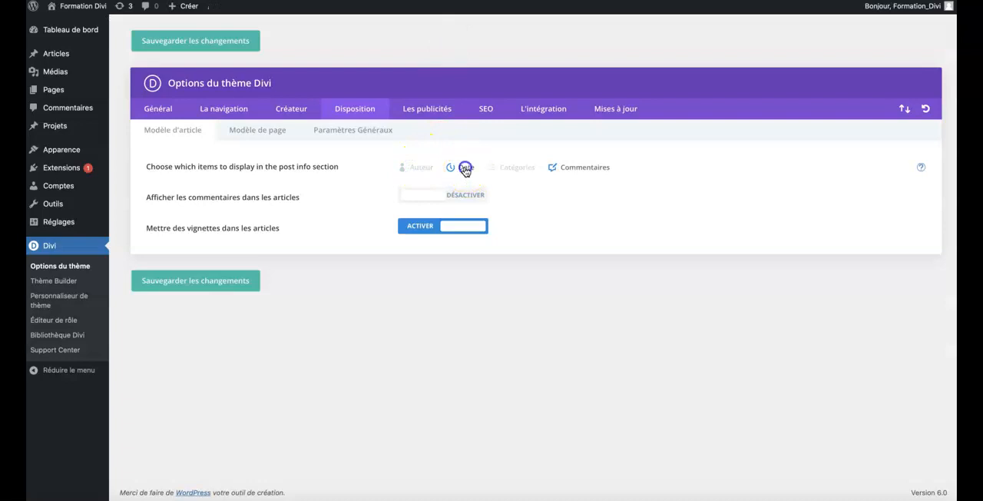
pyautogui.click(198, 287)
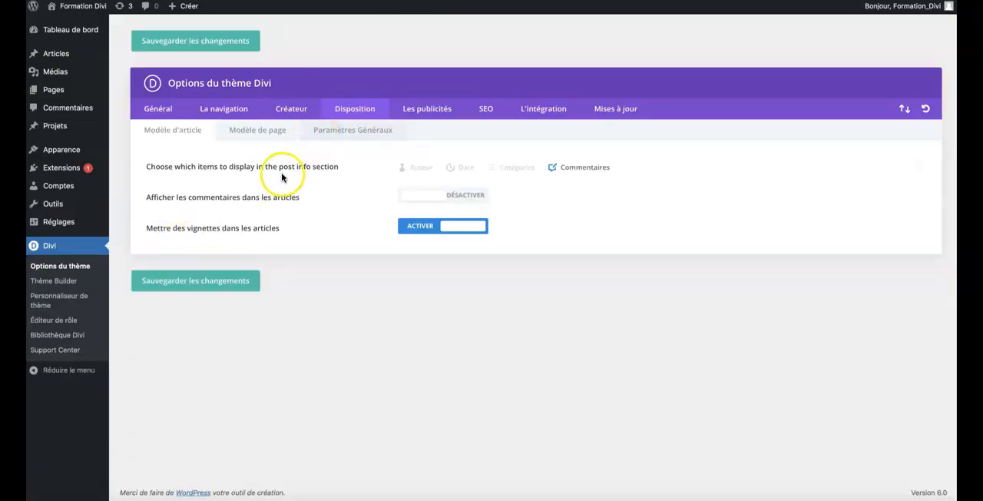
# Examine the page template's layout options for thumbnails and comments.
pyautogui.click(264, 134)
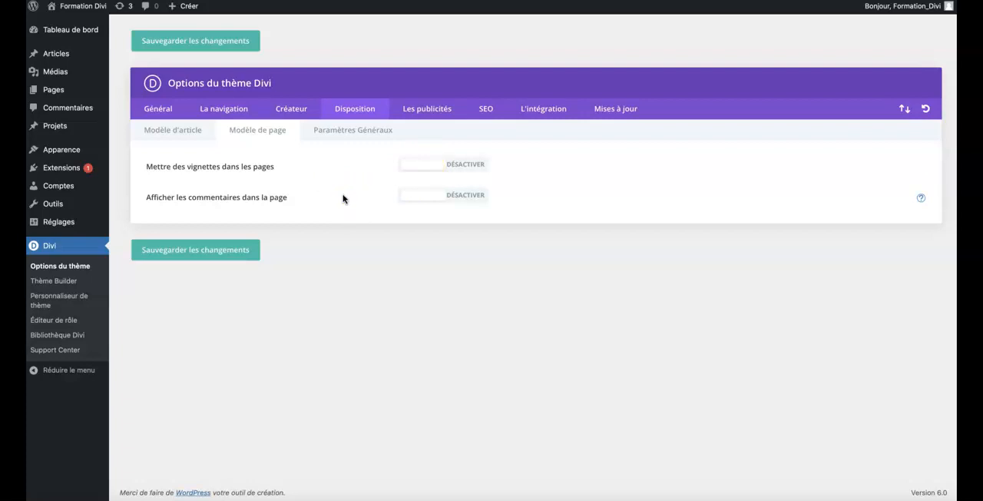
# Open the test article for editing, start its Divi layout from scratch and dismiss the row insertion dialog.
pyautogui.click(551, 0)
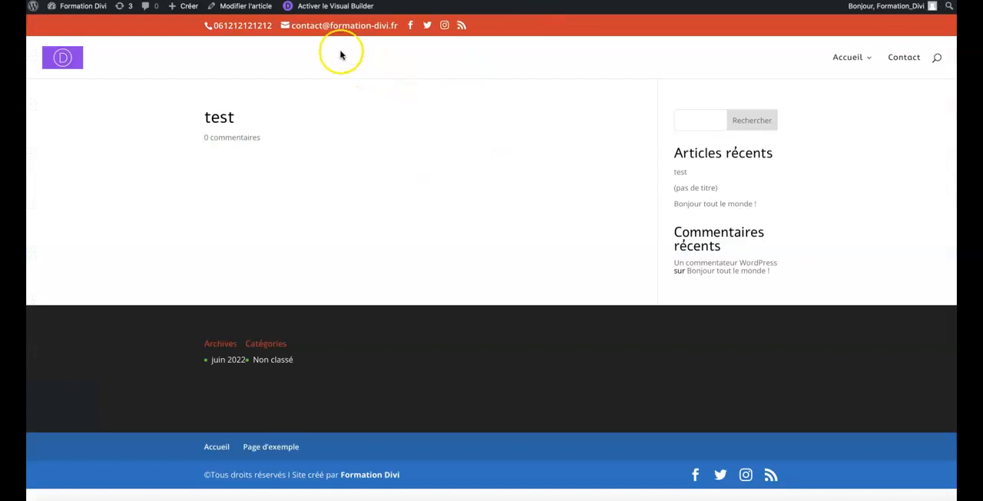
pyautogui.click(243, 6)
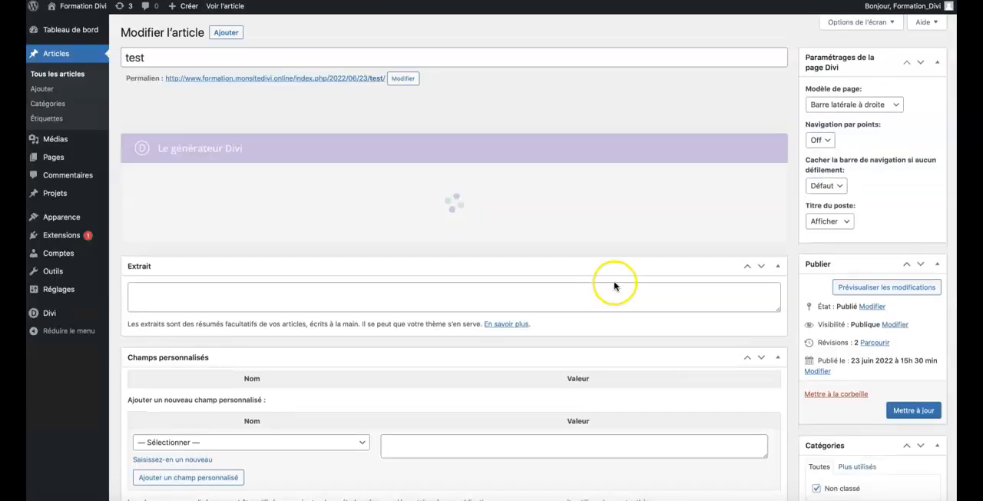
pyautogui.scroll(-5, 790, 318)
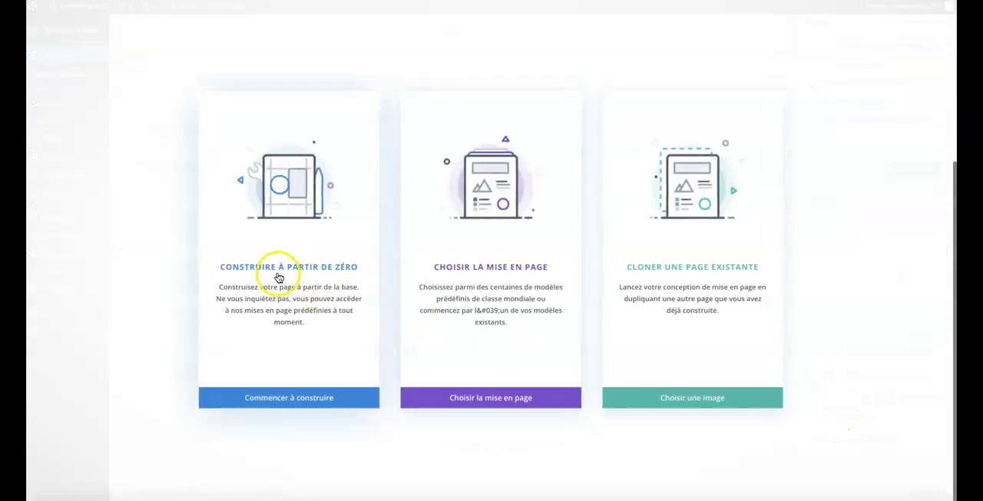
pyautogui.click(279, 277)
pyautogui.click(740, 454)
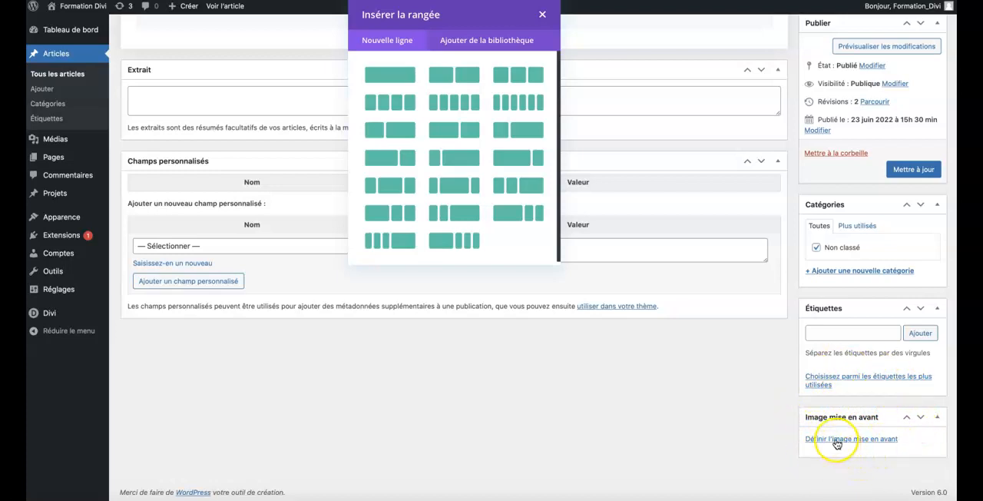
pyautogui.click(542, 14)
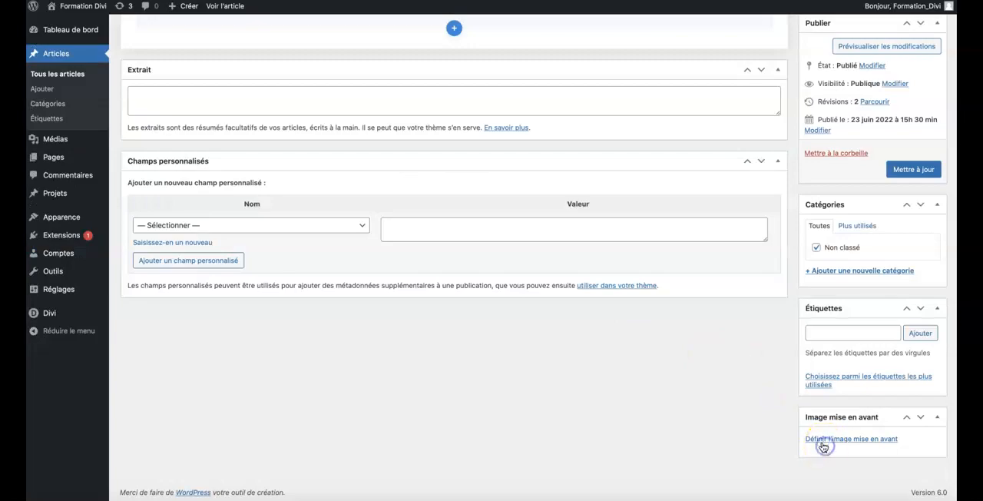
# Set an existing media image as the test article's featured image, update the article and view it on the site.
pyautogui.click(823, 441)
pyautogui.click(331, 137)
pyautogui.click(876, 469)
pyautogui.click(905, 169)
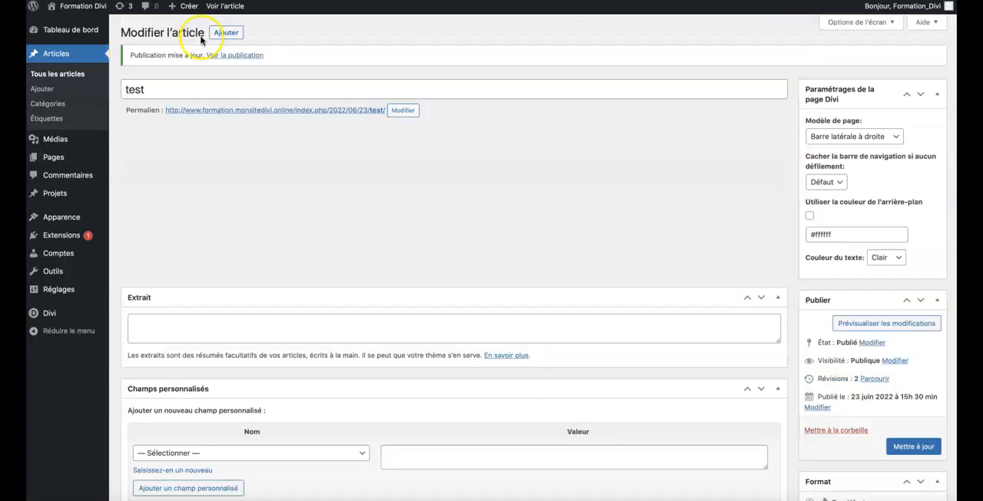
pyautogui.click(226, 6)
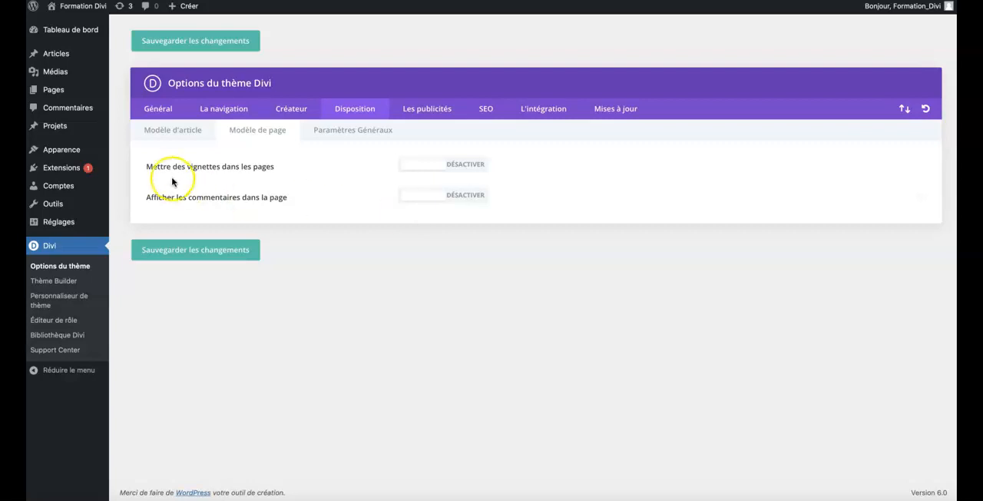
# Compare the Divi layout options of the article template, the page template and the general settings.
pyautogui.click(170, 132)
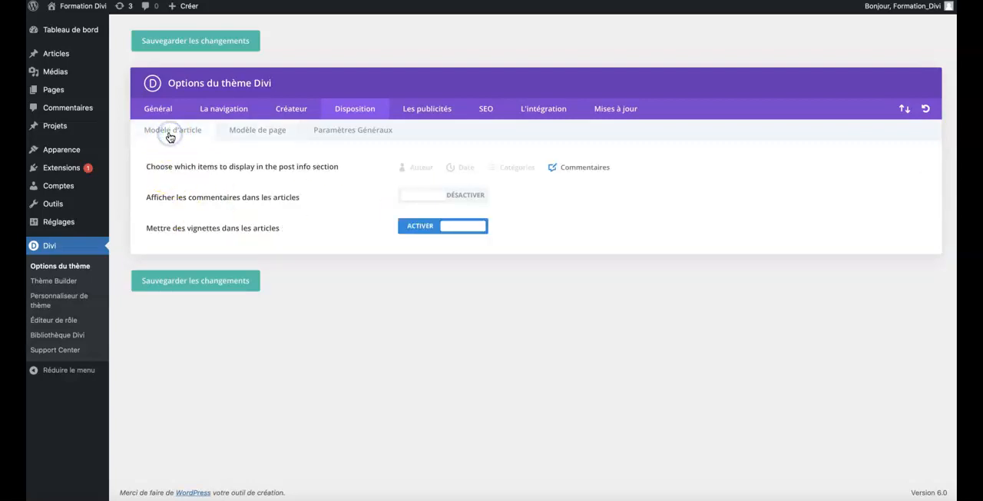
pyautogui.click(247, 133)
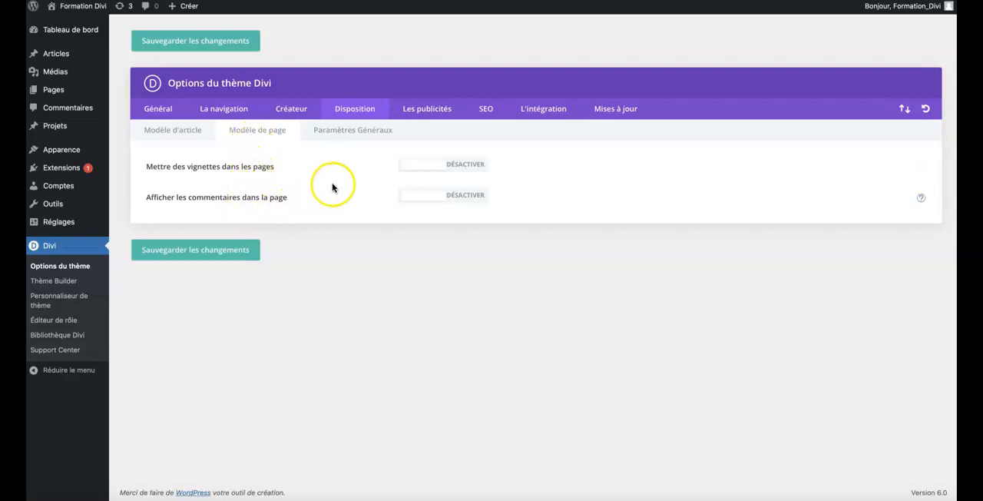
pyautogui.click(341, 137)
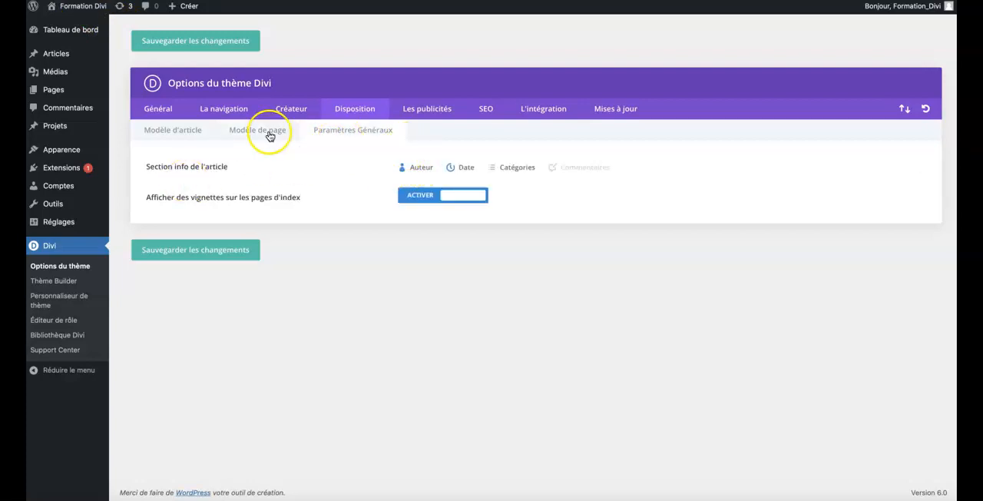
pyautogui.click(182, 129)
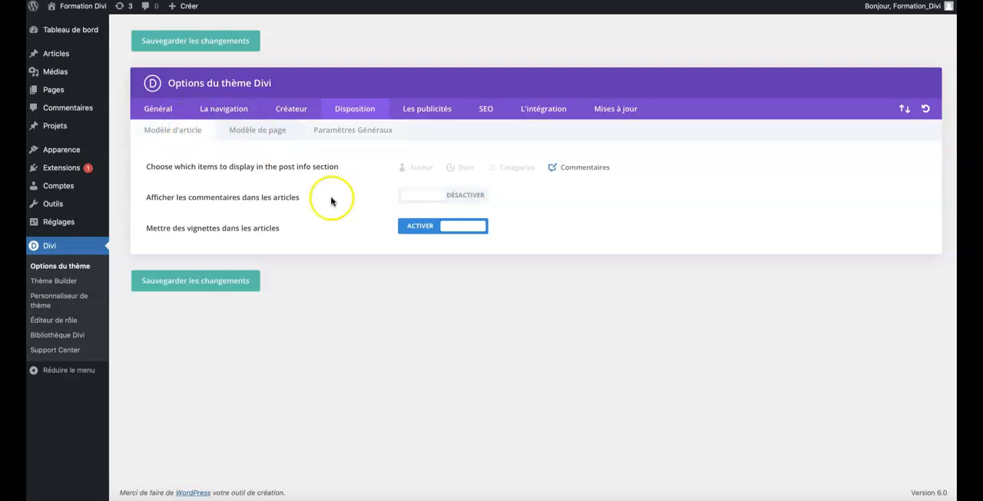
pyautogui.click(332, 133)
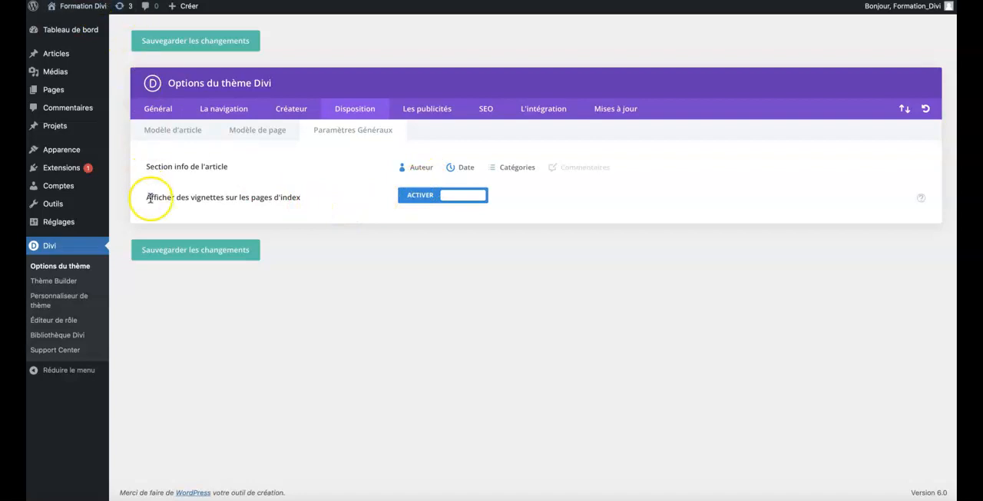
# Examine the 468x60 advertising banner options and the SEO options for the home page, article pages and index.
pyautogui.click(416, 114)
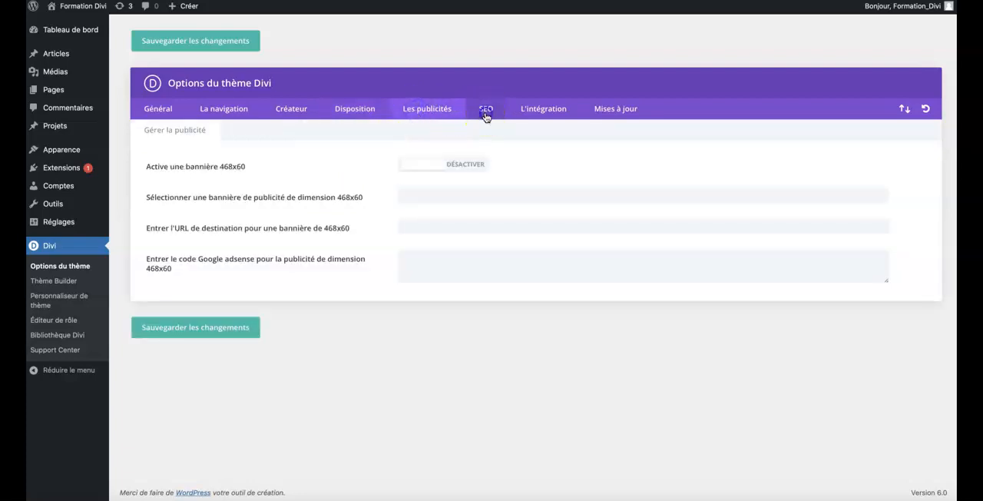
pyautogui.click(486, 112)
pyautogui.click(431, 113)
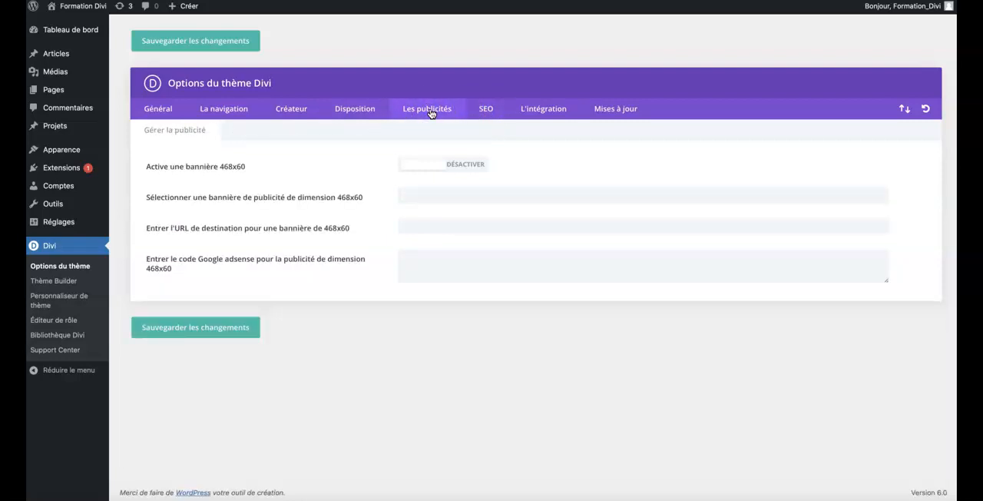
pyautogui.click(492, 108)
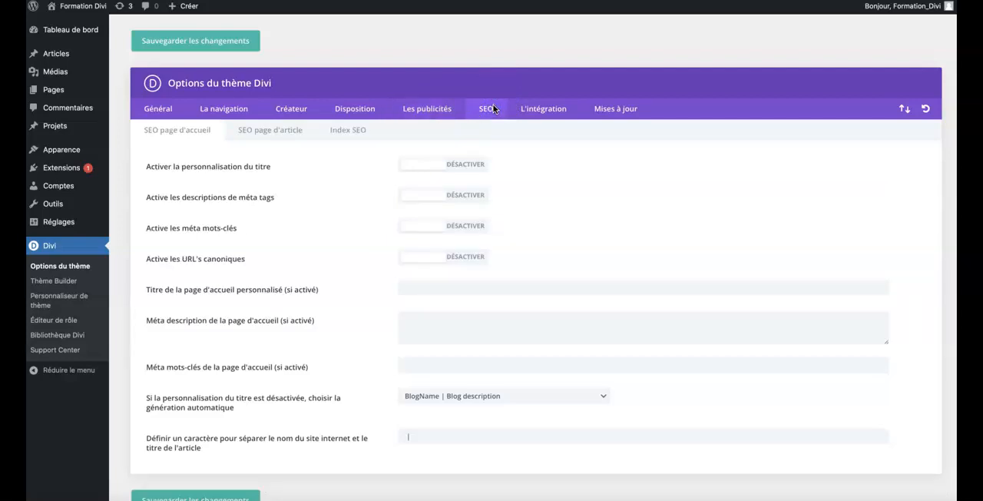
pyautogui.click(435, 108)
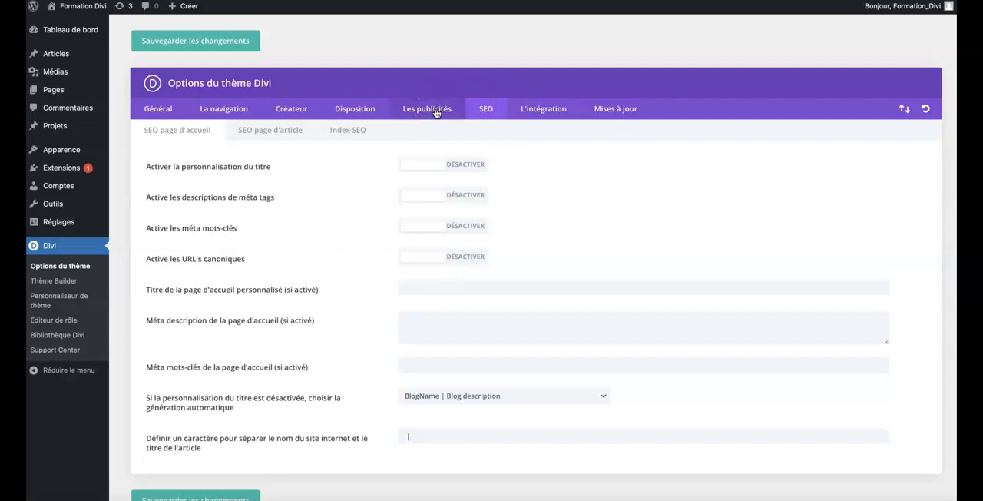
pyautogui.click(474, 118)
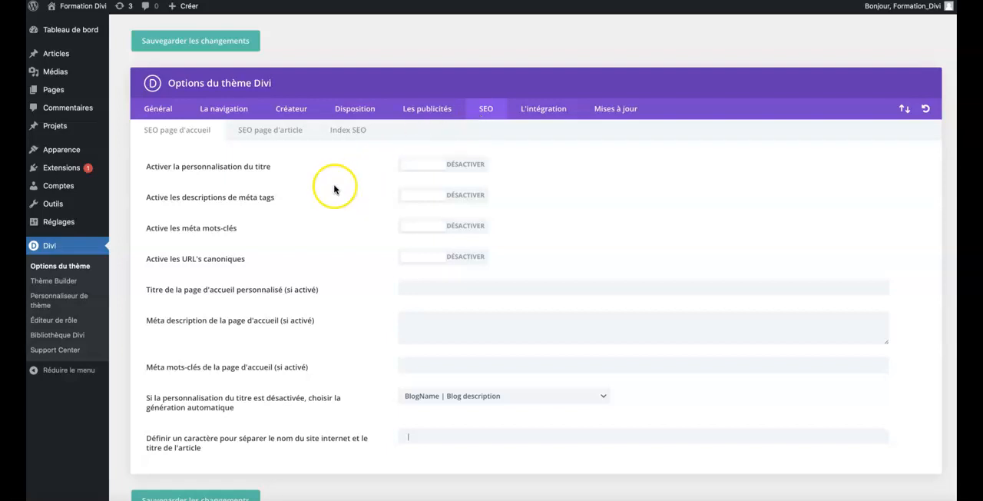
pyautogui.click(250, 130)
pyautogui.click(354, 131)
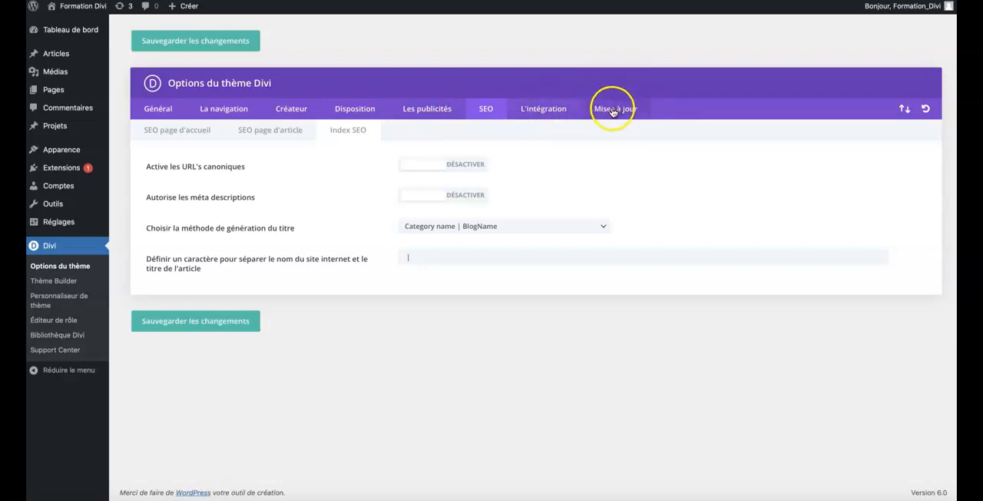
# Examine the code integration switches and the code fields for the head, the body and the top and bottom of articles.
pyautogui.click(554, 115)
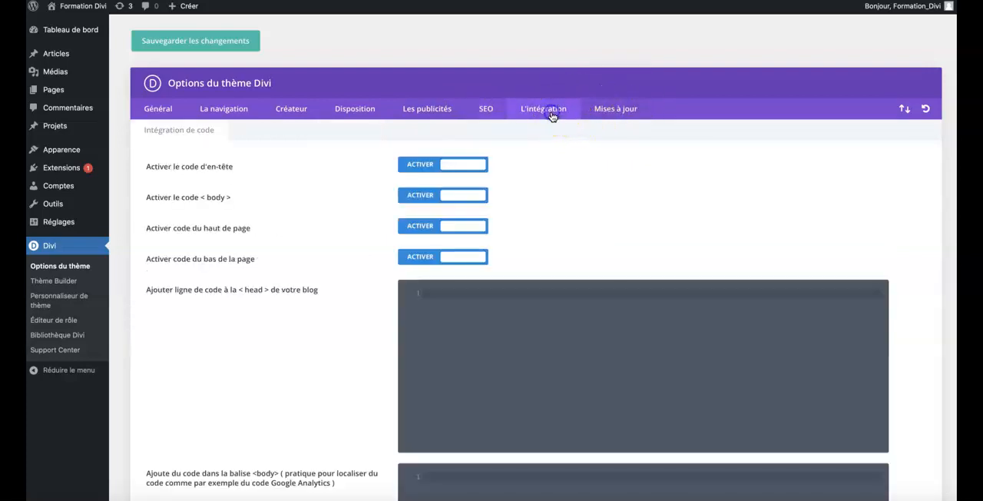
pyautogui.scroll(-3, 279, 253)
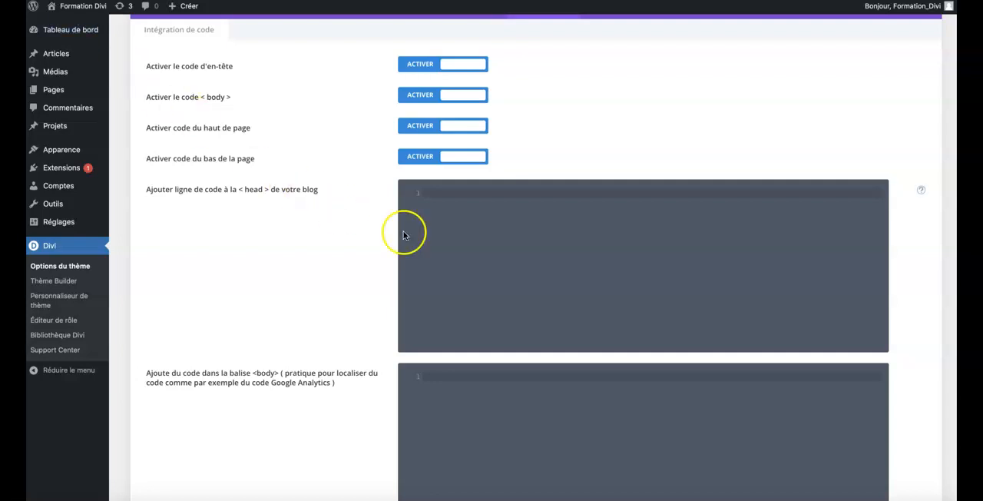
pyautogui.scroll(-2, 500, 260)
pyautogui.scroll(-4, 500, 259)
pyautogui.click(500, 259)
pyautogui.scroll(3, 500, 260)
pyautogui.scroll(1, 500, 260)
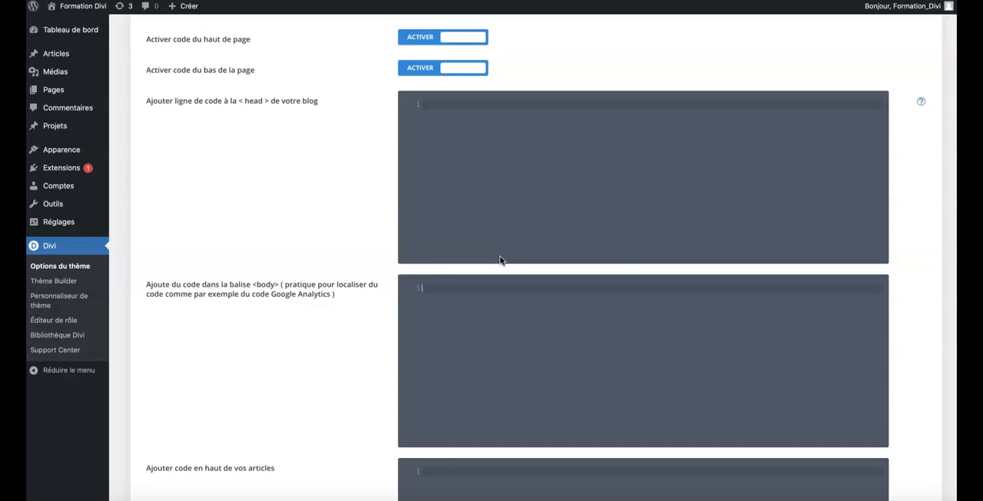
pyautogui.click(487, 186)
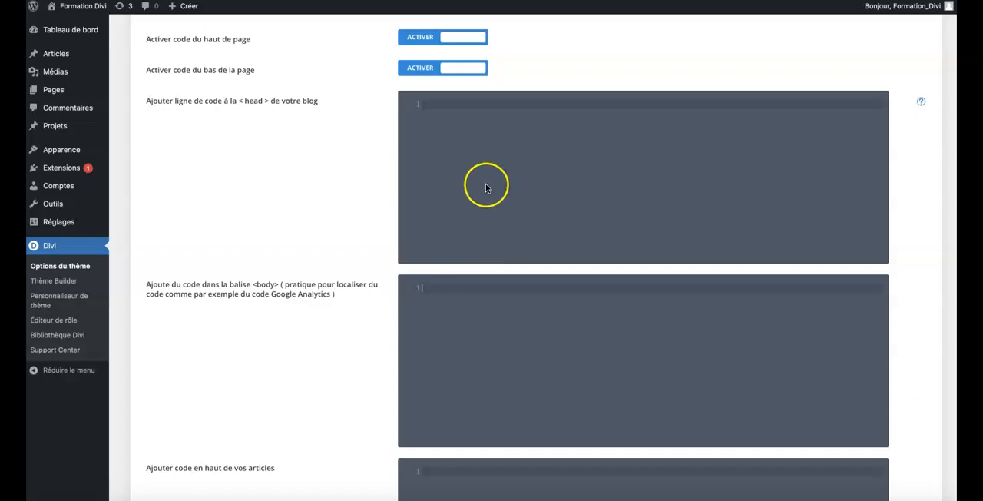
pyautogui.scroll(-3, 500, 185)
pyautogui.scroll(-5, 499, 187)
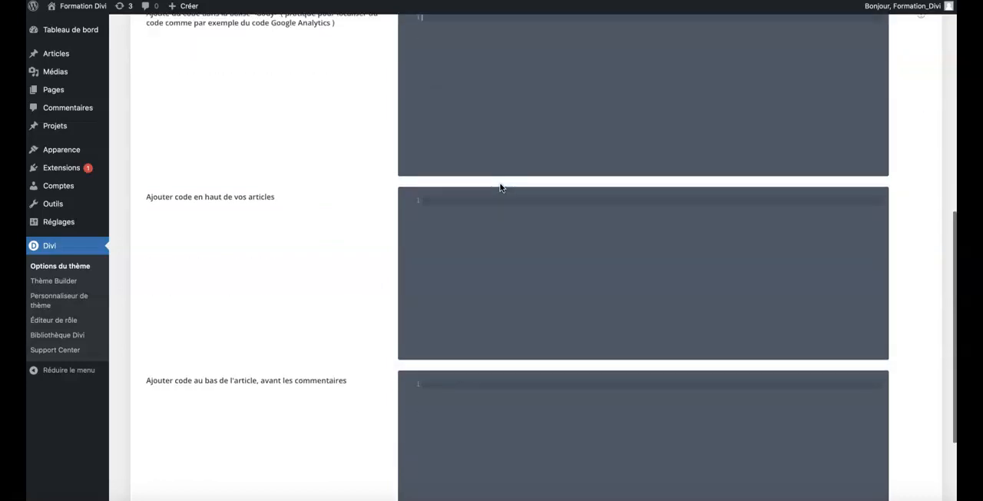
pyautogui.scroll(2, 499, 186)
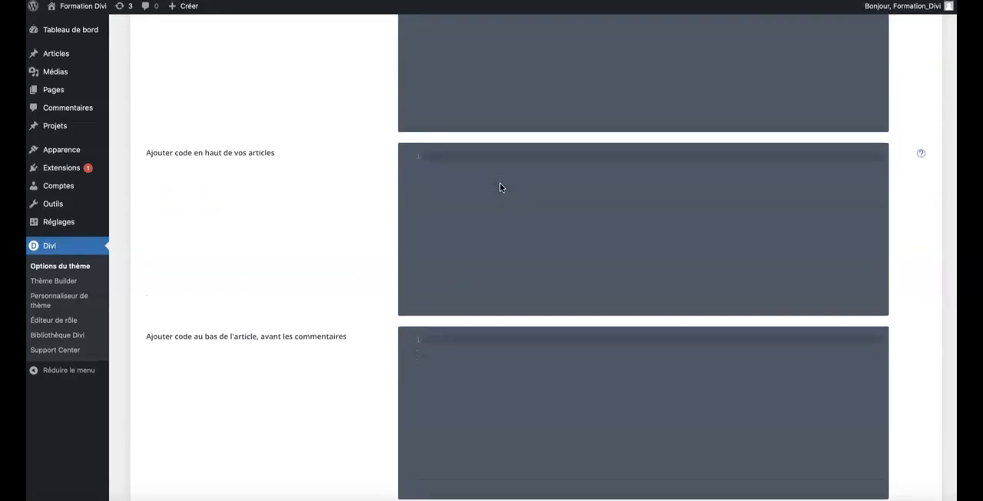
pyautogui.scroll(4, 499, 186)
pyautogui.click(494, 181)
pyautogui.scroll(5, 494, 182)
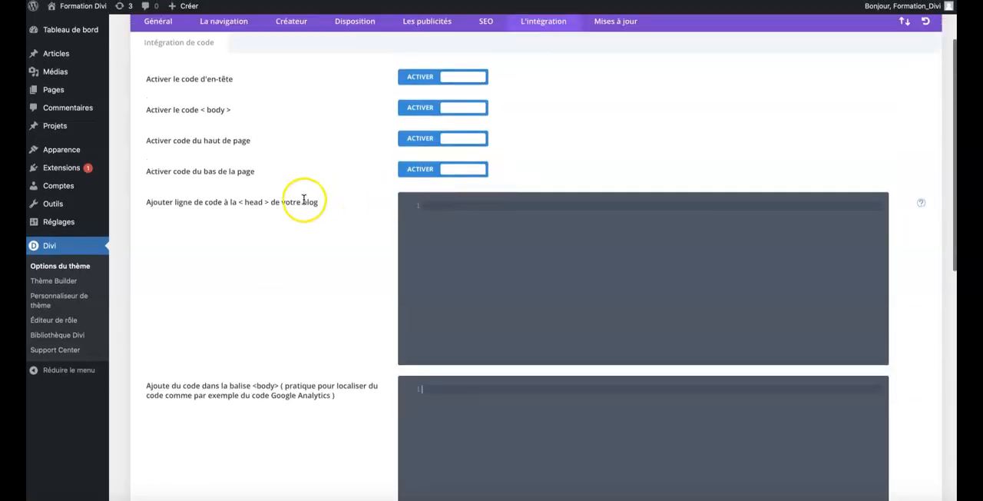
# Review the head, body and article code field labels and save the integration settings.
pyautogui.moveTo(247, 202); pyautogui.dragTo(270, 202)
pyautogui.scroll(-3, 255, 254)
pyautogui.doubleClick(265, 270)
pyautogui.scroll(-4, 266, 269)
pyautogui.scroll(-1, 266, 269)
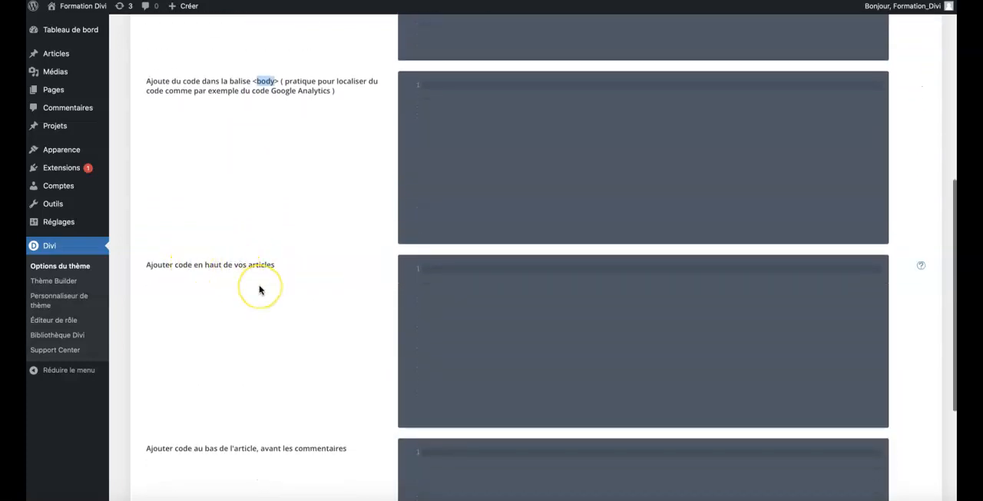
pyautogui.scroll(-5, 259, 289)
pyautogui.click(186, 459)
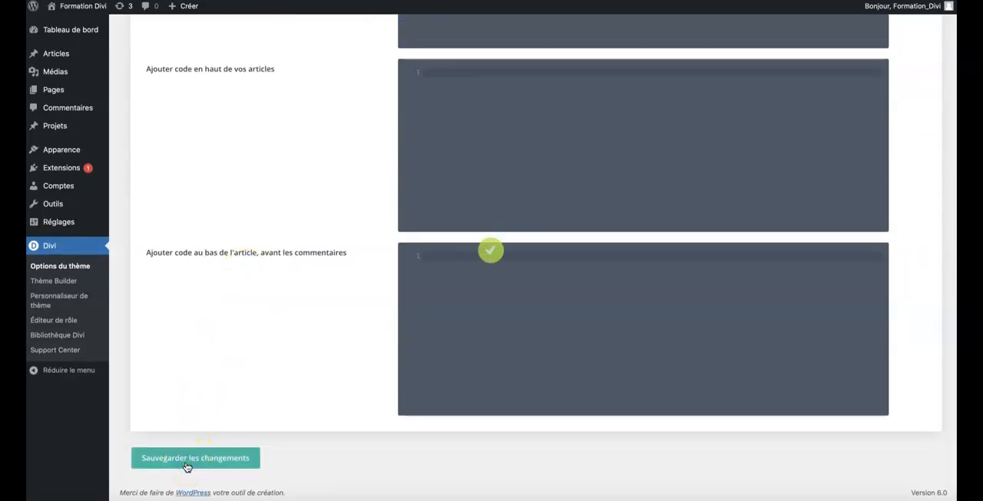
pyautogui.scroll(10, 186, 462)
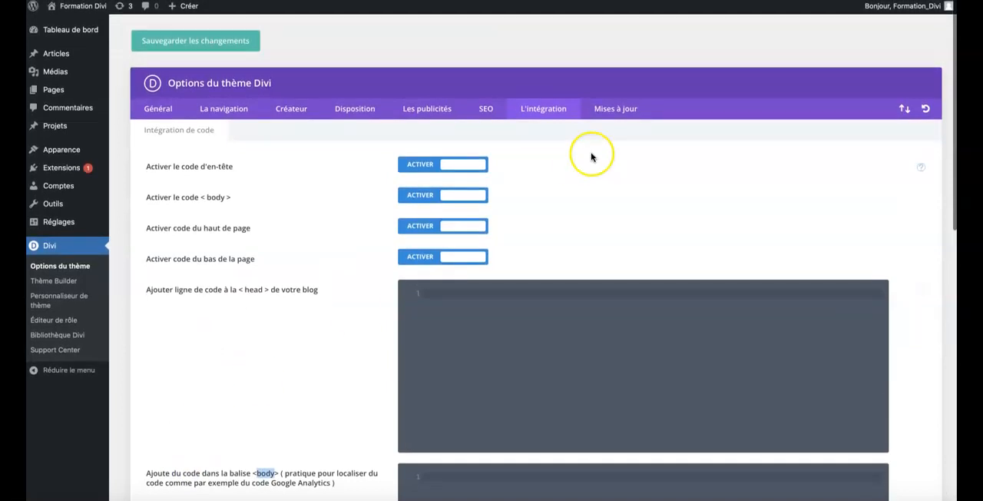